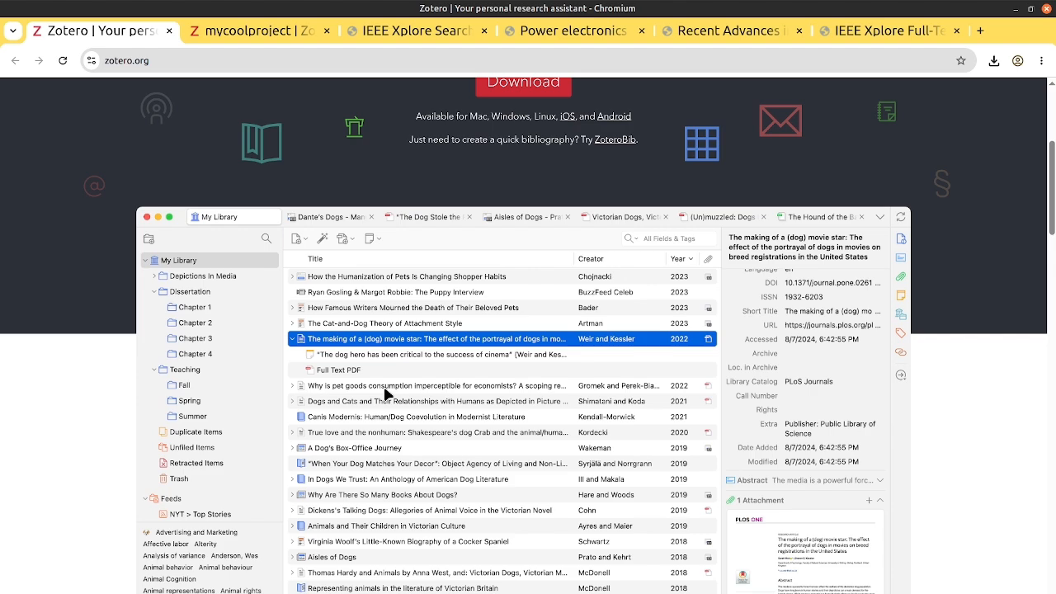
Look at the group libraries in the Zotero desktop app, and view My Library and the autopavement group in the web library.
{"action": "key", "text": "ctrl+Tab"}
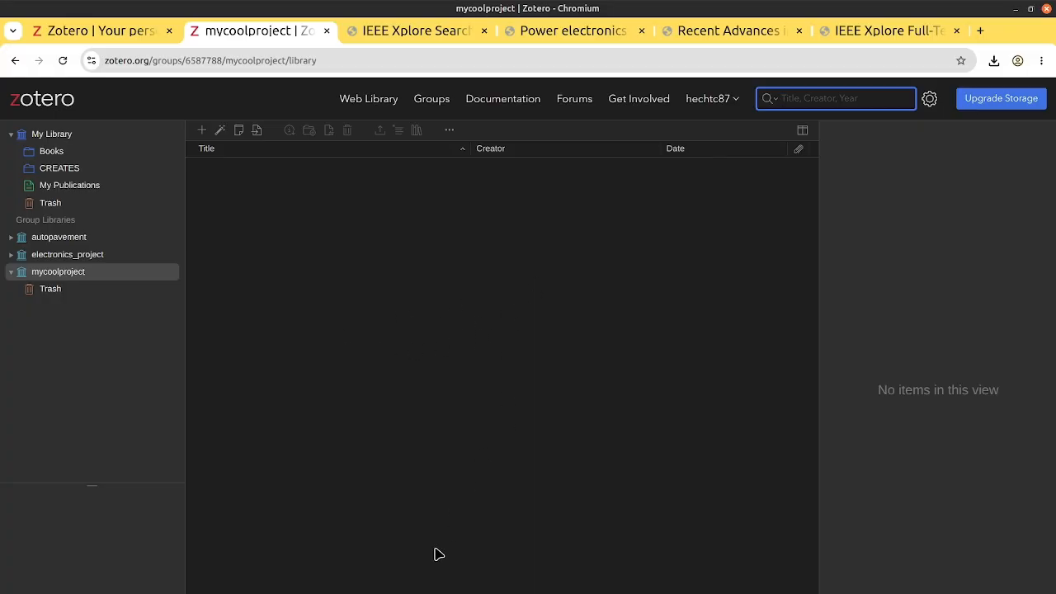
{"action": "left_click", "coordinate": [299, 578]}
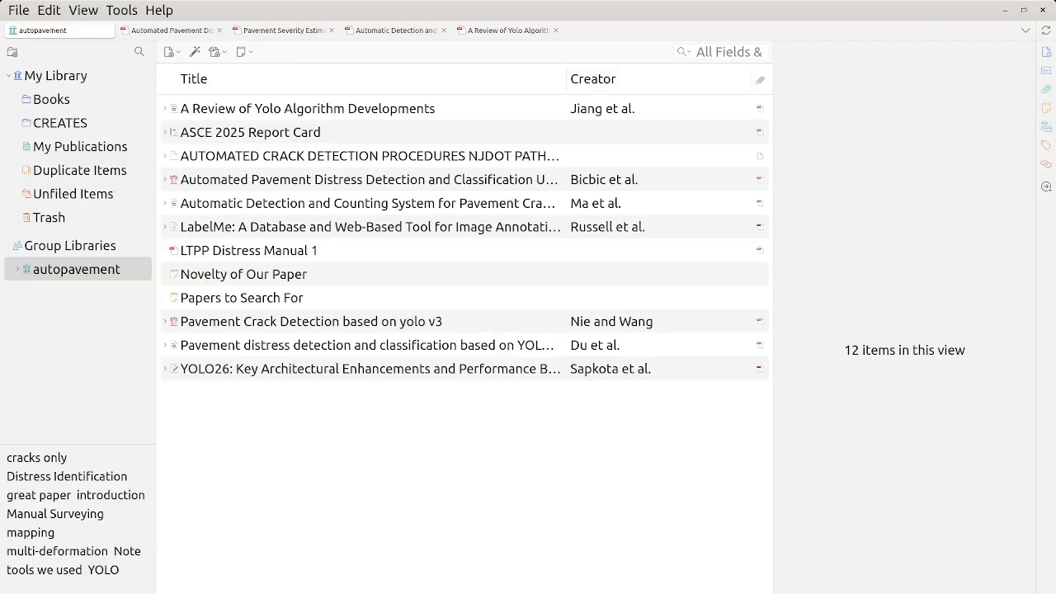
{"action": "left_click", "coordinate": [134, 541]}
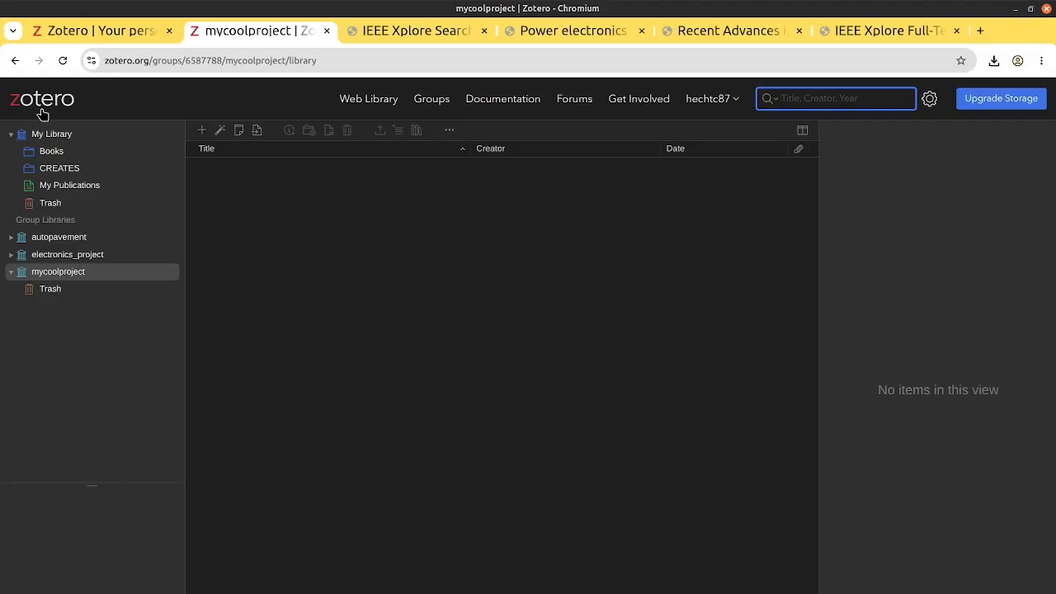
{"action": "left_click", "coordinate": [52, 136]}
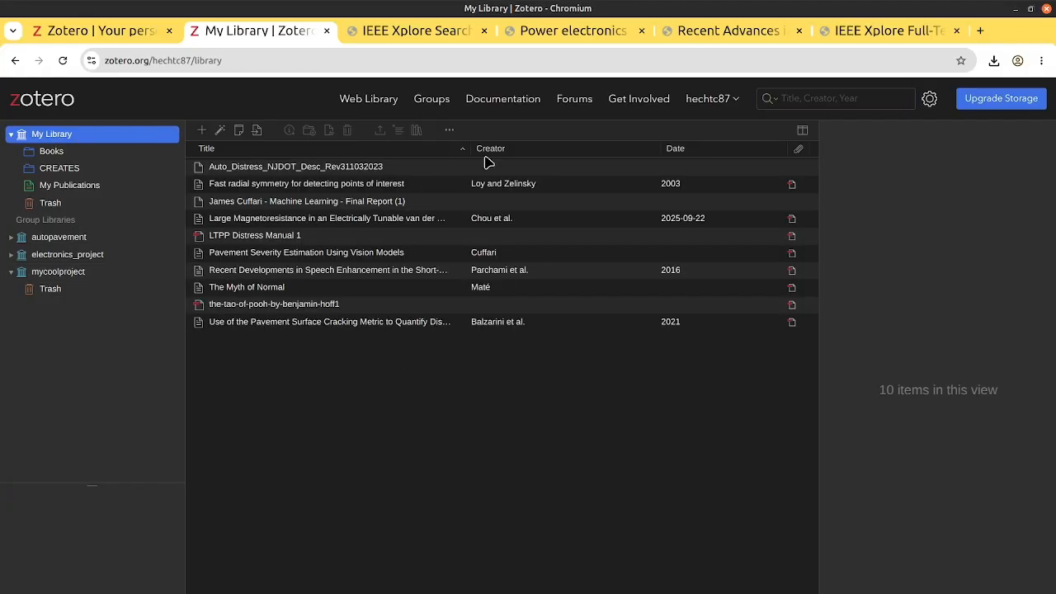
{"action": "left_click", "coordinate": [68, 240]}
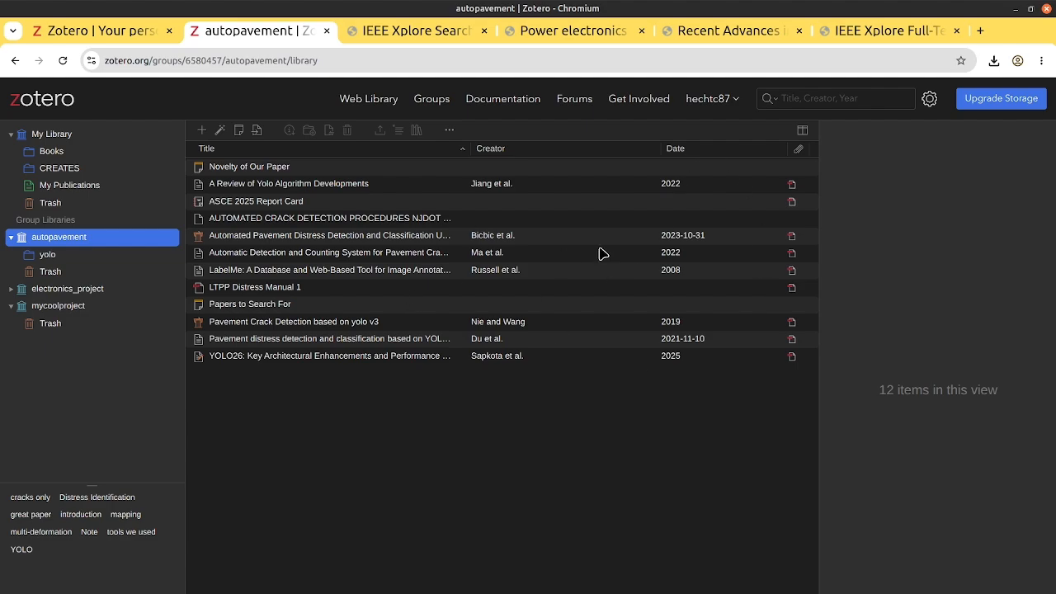
Open LTPP Distress Manual 1 from the autopavement library and examine the highlights and sticky note on its Foreword page.
{"action": "double_click", "coordinate": [221, 287]}
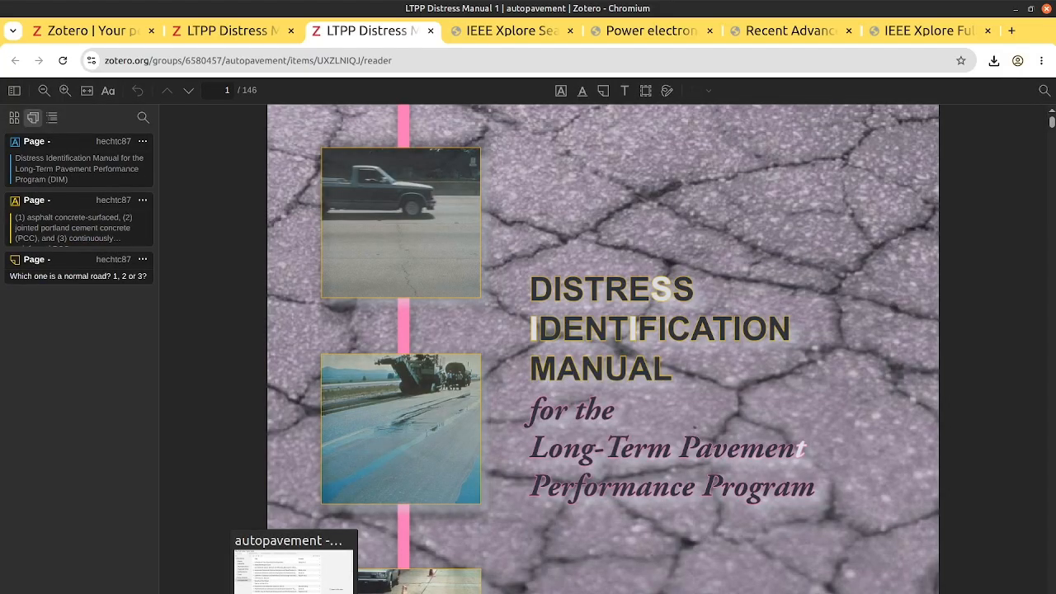
{"action": "scroll", "coordinate": [560, 331], "scroll_direction": "down", "scroll_amount": 10}
{"action": "scroll", "coordinate": [537, 267], "scroll_direction": "up", "scroll_amount": 3}
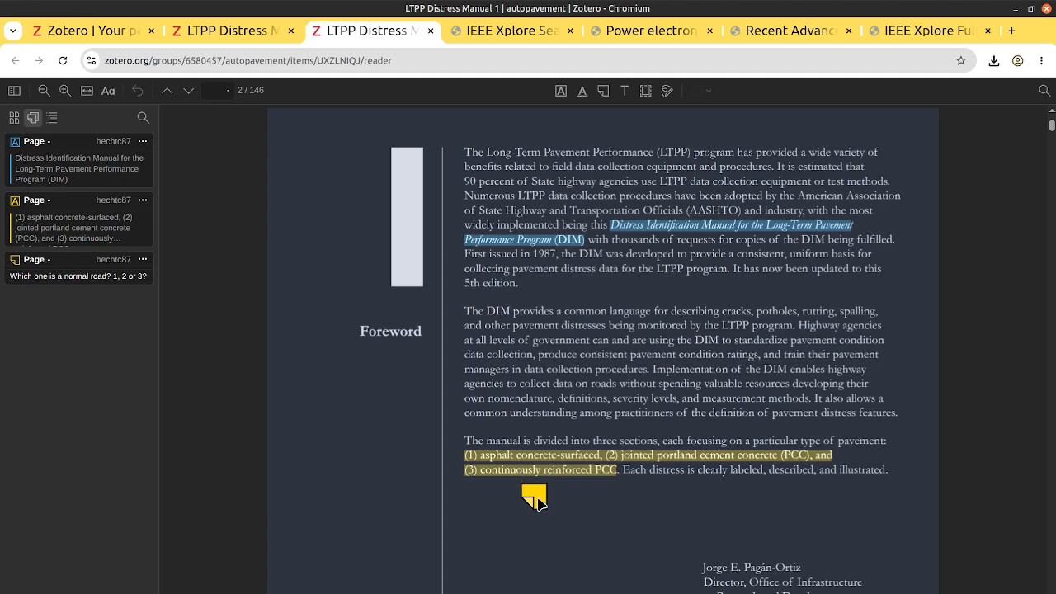
{"action": "left_click", "coordinate": [535, 499]}
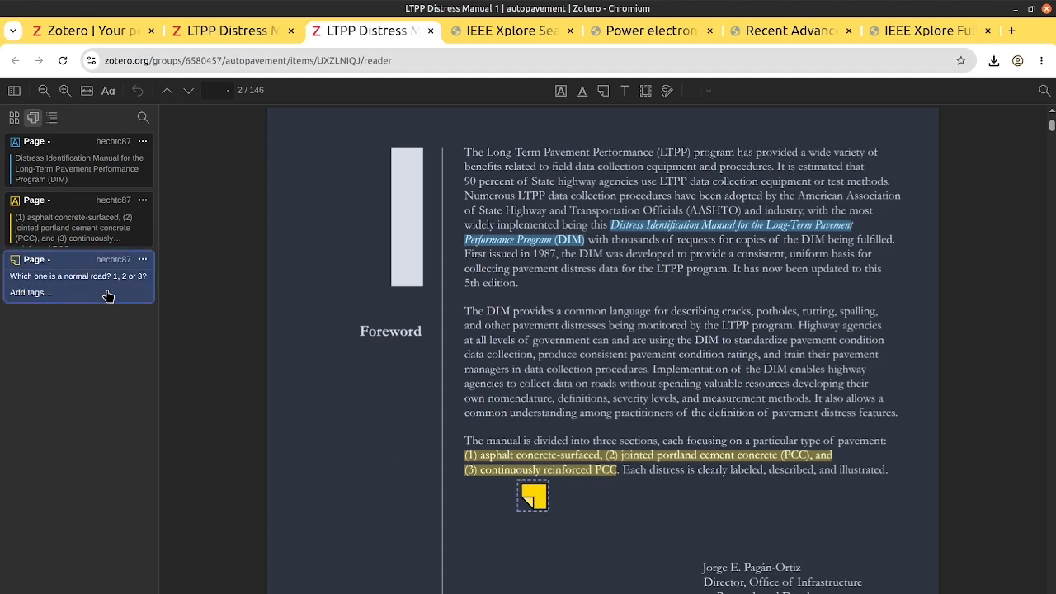
Return to the web library, collapse the autopavement and mycoolproject groups, and take a brief look at the Zotero Groups page.
{"action": "left_click", "coordinate": [259, 34]}
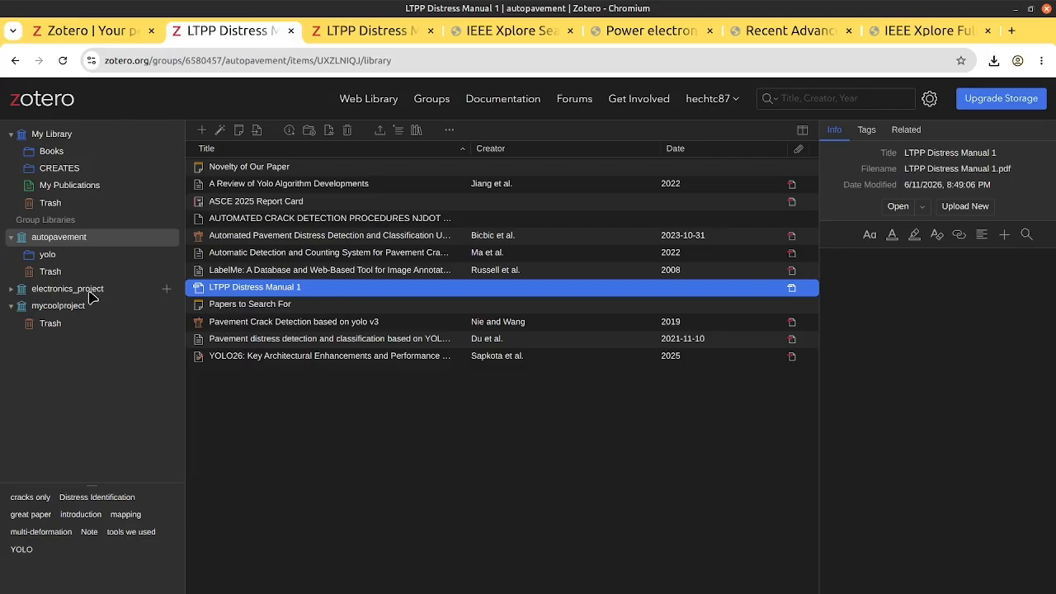
{"action": "left_click", "coordinate": [11, 236]}
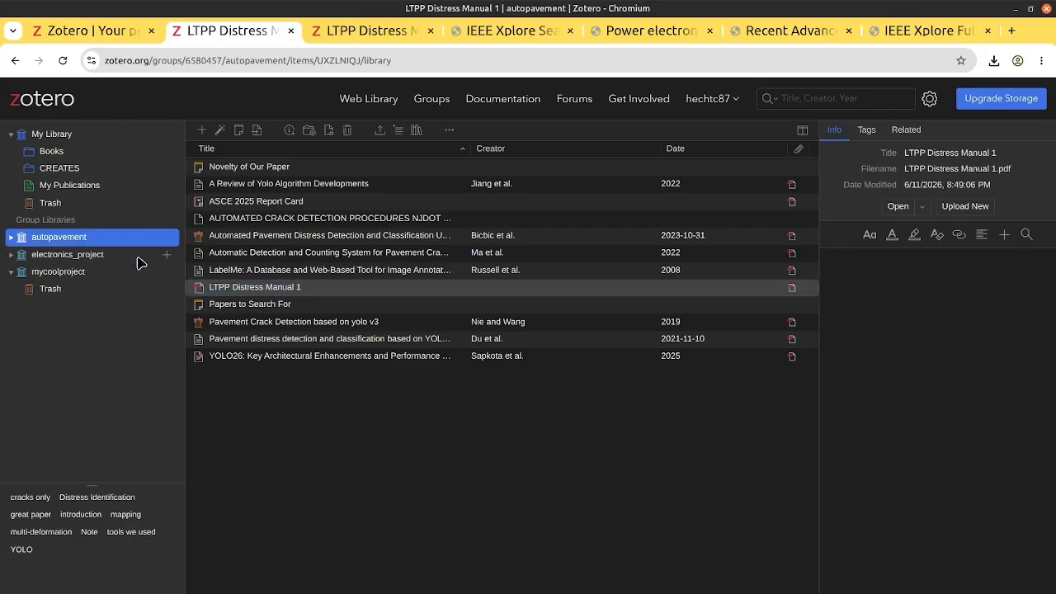
{"action": "left_click", "coordinate": [10, 272]}
{"action": "left_click", "coordinate": [432, 99]}
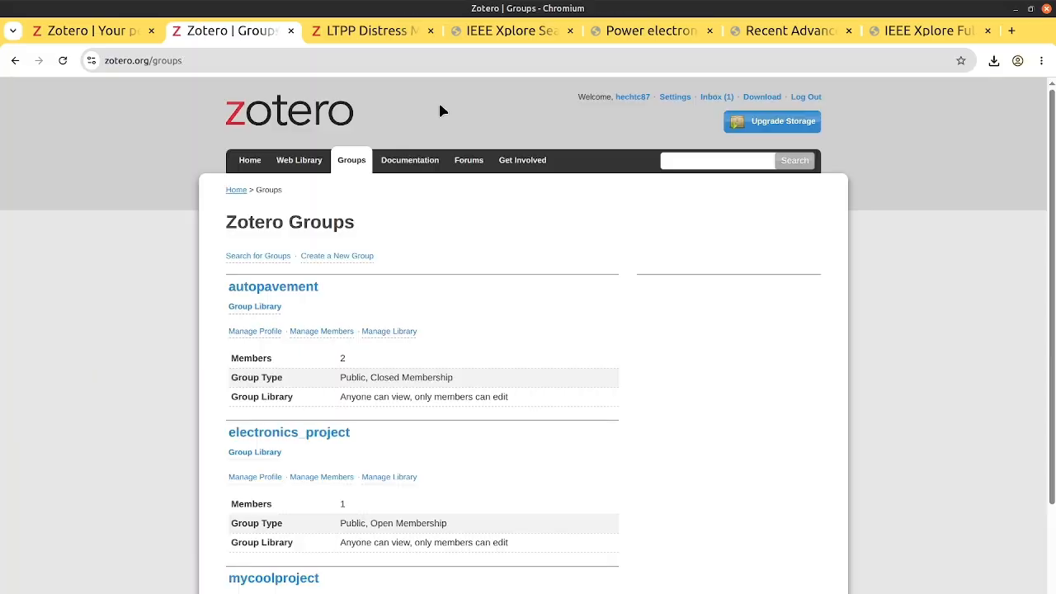
{"action": "left_click", "coordinate": [15, 60]}
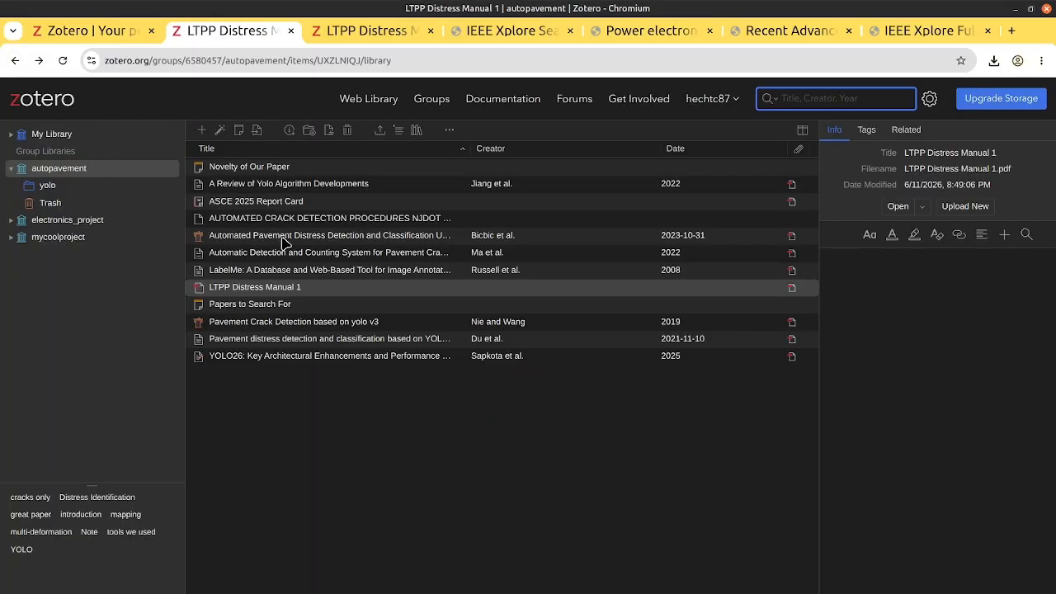
Create a new Zotero group named reallycoolthing with Private Membership.
{"action": "left_click", "coordinate": [432, 104]}
{"action": "left_click", "coordinate": [339, 262]}
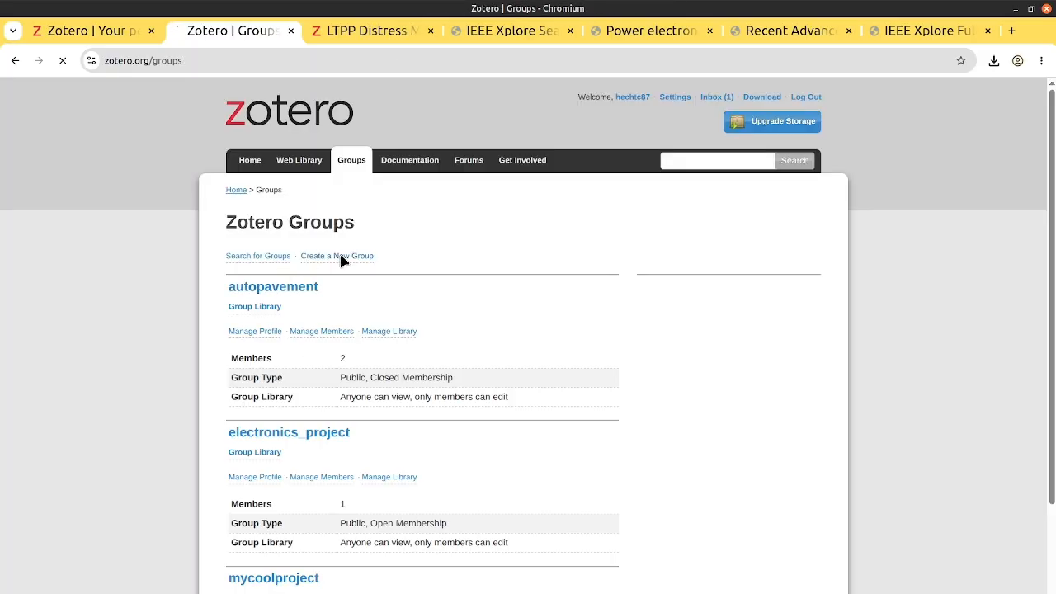
{"action": "left_click", "coordinate": [366, 317]}
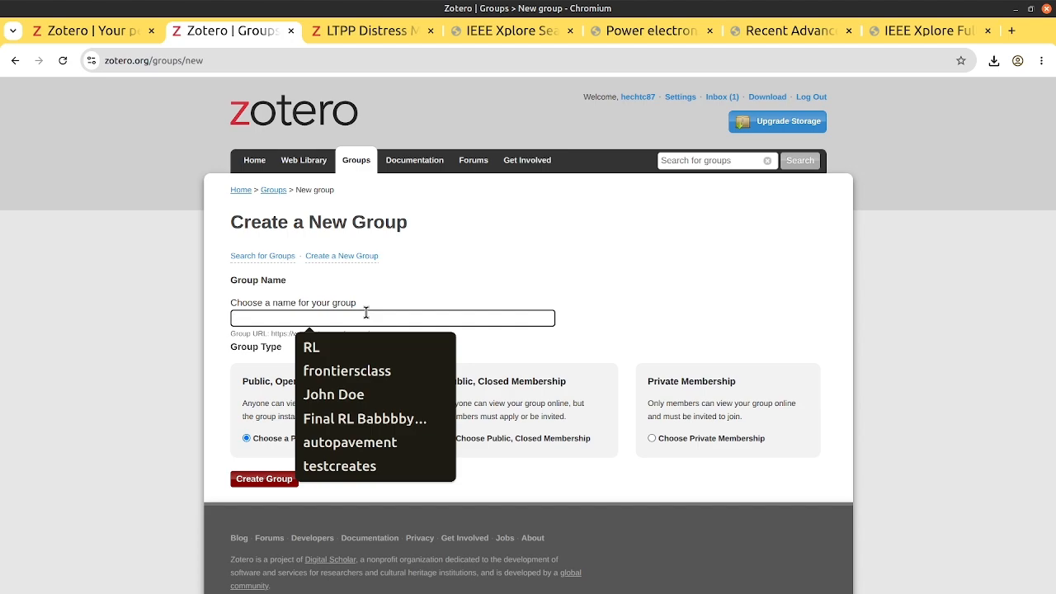
{"action": "type", "text": "reallyco"}
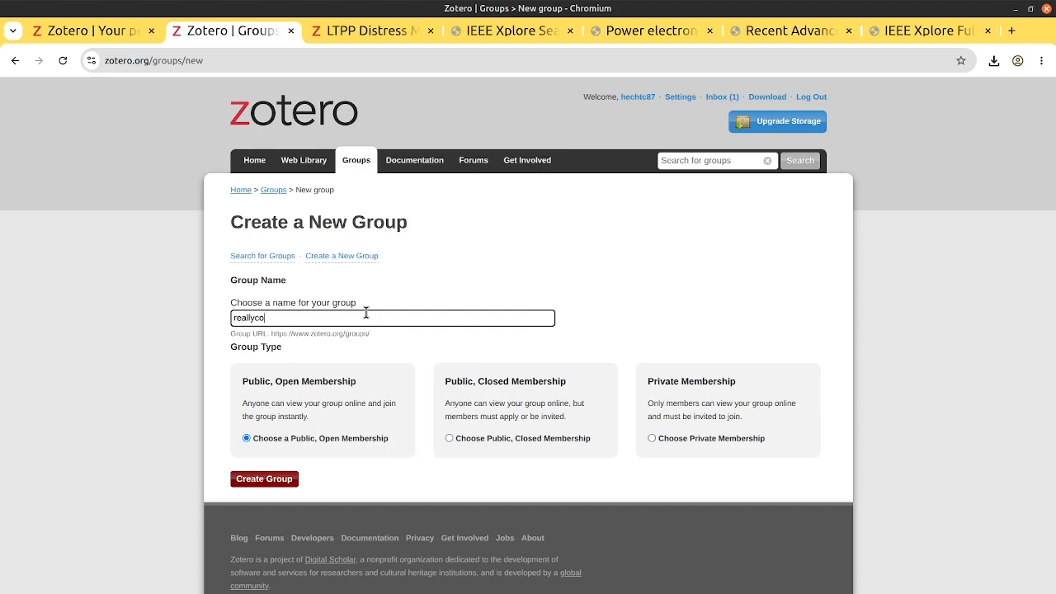
{"action": "type", "text": "olthing"}
{"action": "left_click", "coordinate": [657, 442]}
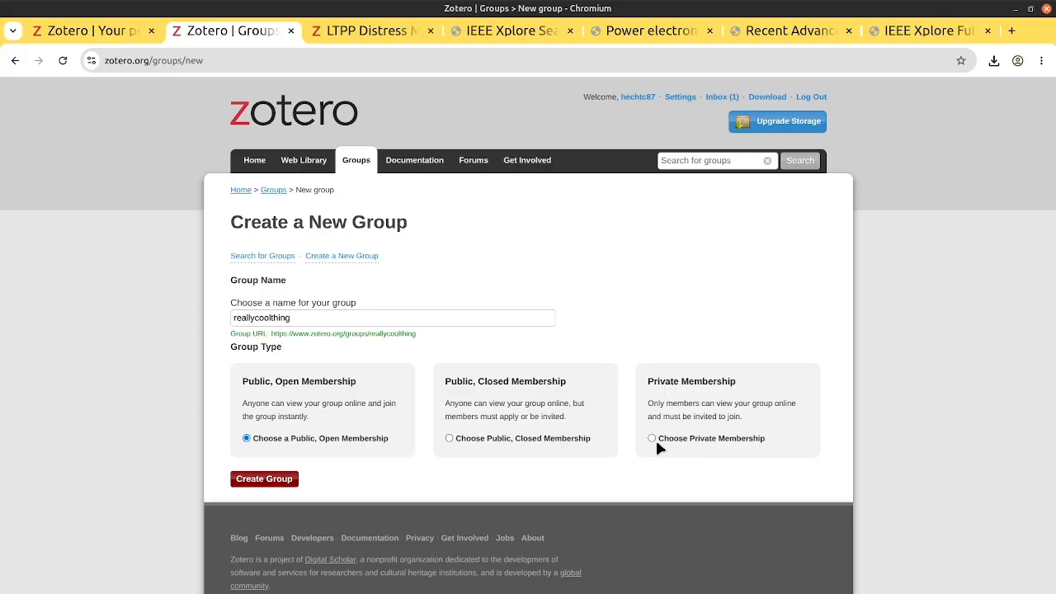
{"action": "left_click", "coordinate": [257, 485]}
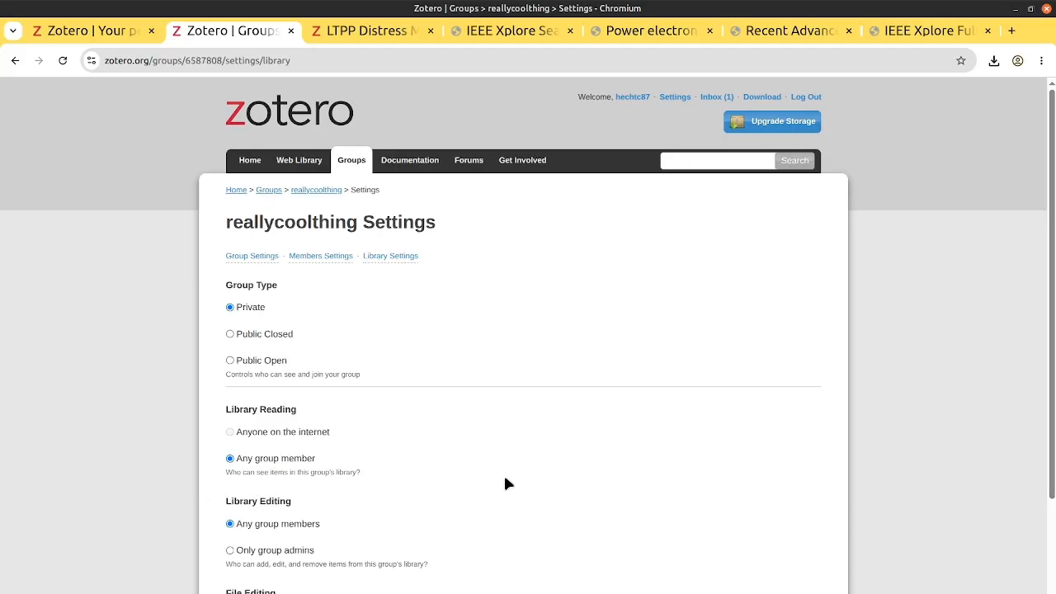
Review the new group's type, library reading, library editing and file editing settings, and go to the web library.
{"action": "scroll", "coordinate": [348, 434], "scroll_direction": "down", "scroll_amount": 1}
{"action": "scroll", "coordinate": [347, 429], "scroll_direction": "down", "scroll_amount": 3}
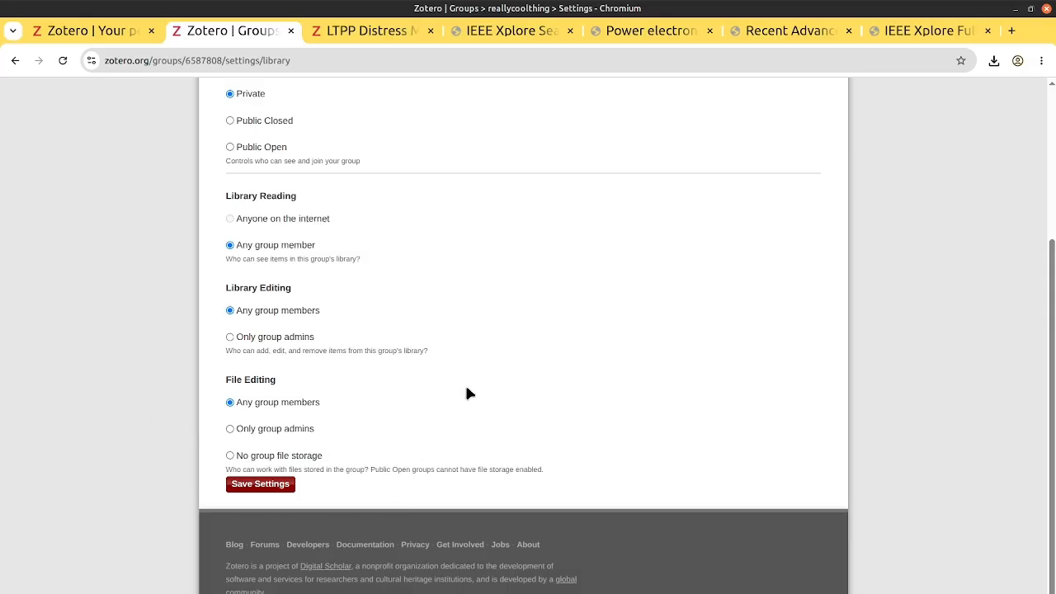
{"action": "scroll", "coordinate": [490, 346], "scroll_direction": "up", "scroll_amount": 3}
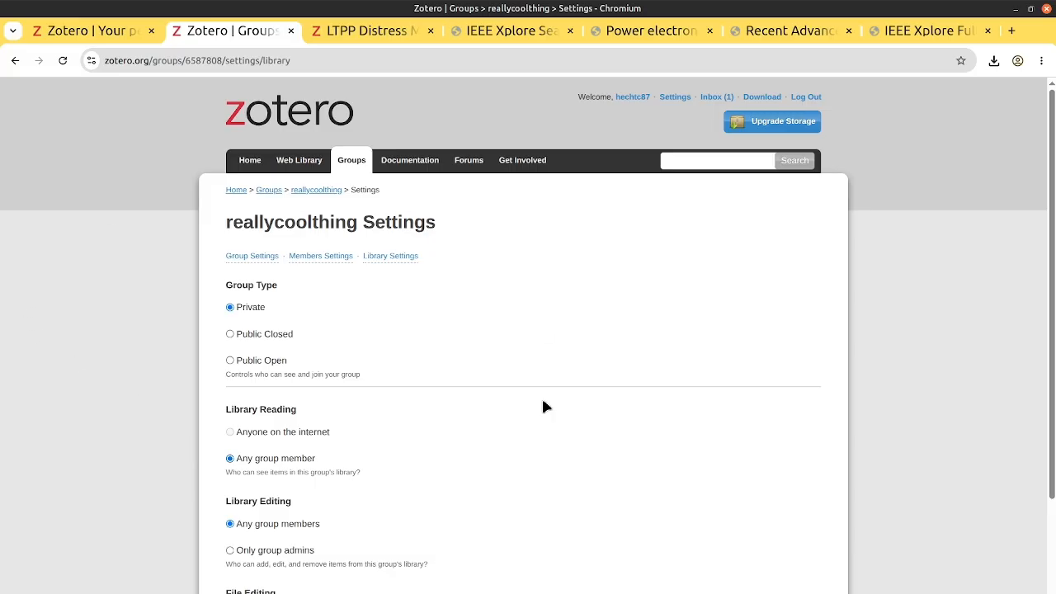
{"action": "left_click", "coordinate": [291, 166]}
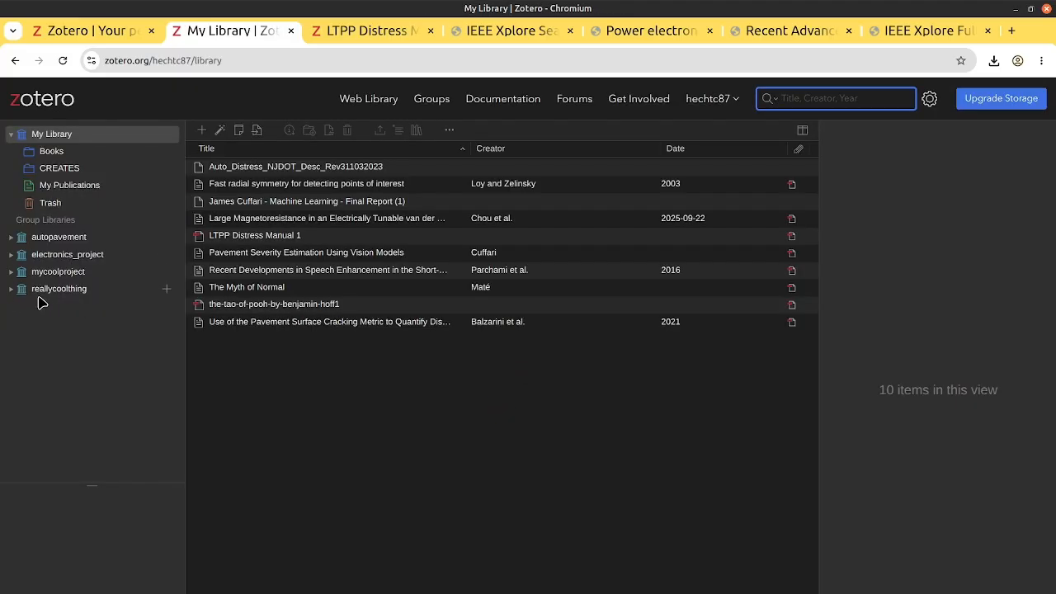
Open the reallycoolthing group library on the web, and switch to the Zotero desktop app to select the same group library.
{"action": "left_click", "coordinate": [41, 290]}
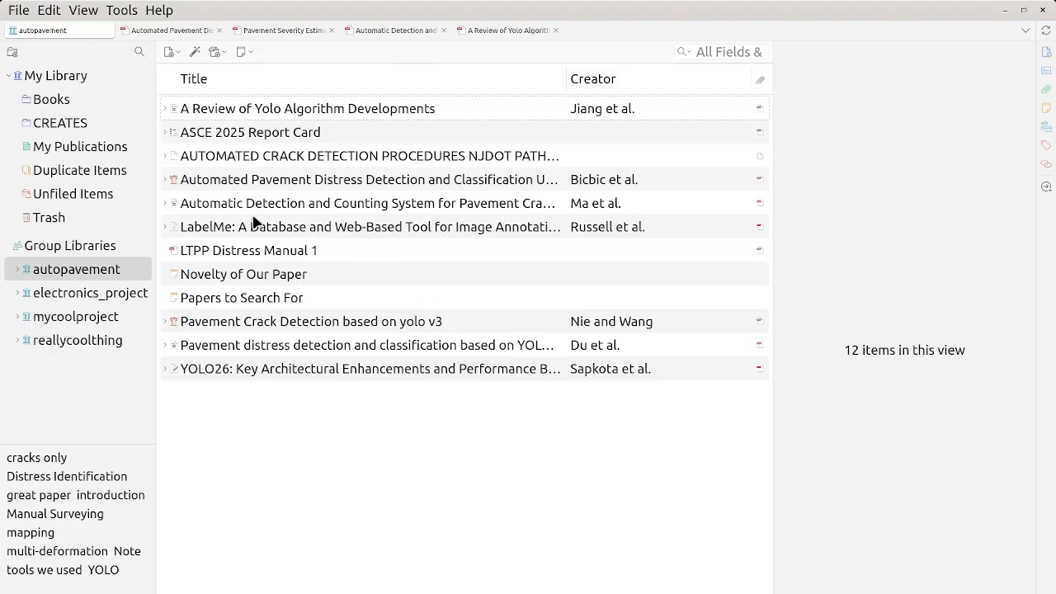
{"action": "left_click", "coordinate": [107, 320]}
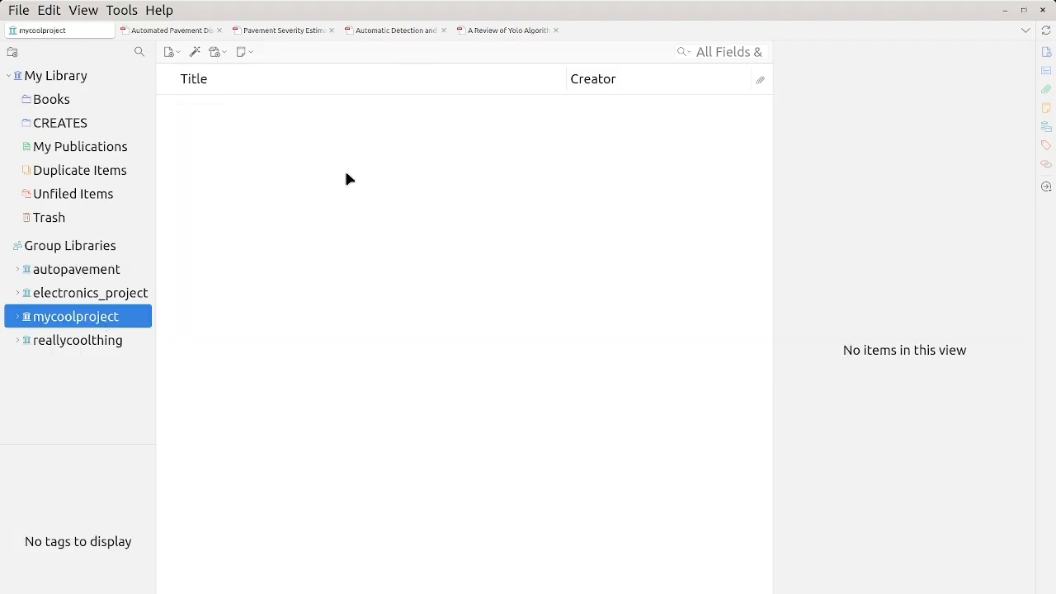
{"action": "left_click", "coordinate": [138, 346]}
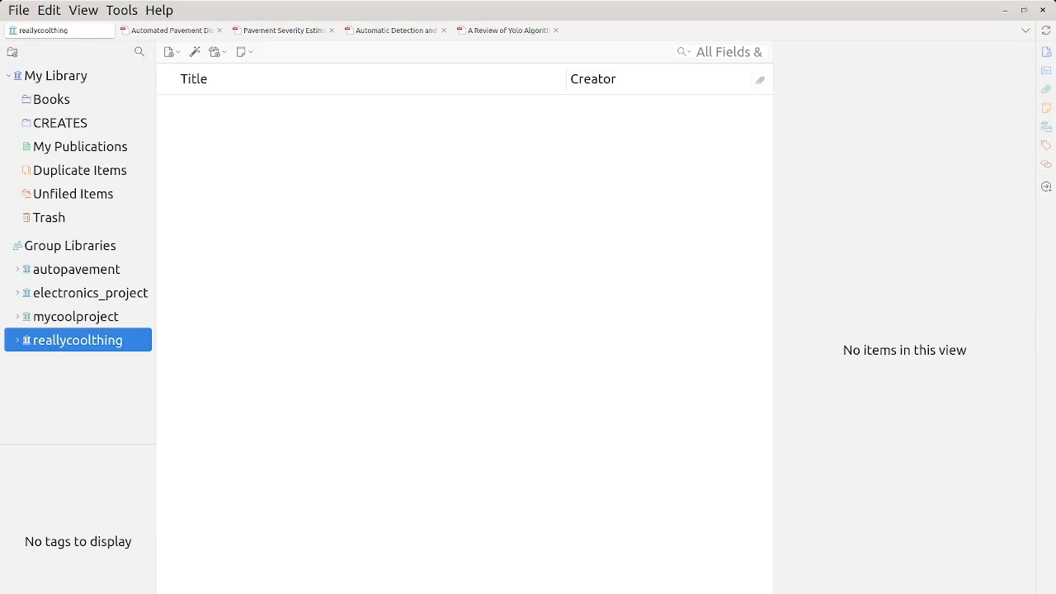
Switch to the IEEE Xplore page of the next-generation green electronics paper and copy its DOI, 10.1109/ACCESS.2025.3585340.
{"action": "key", "text": "alt+Tab"}
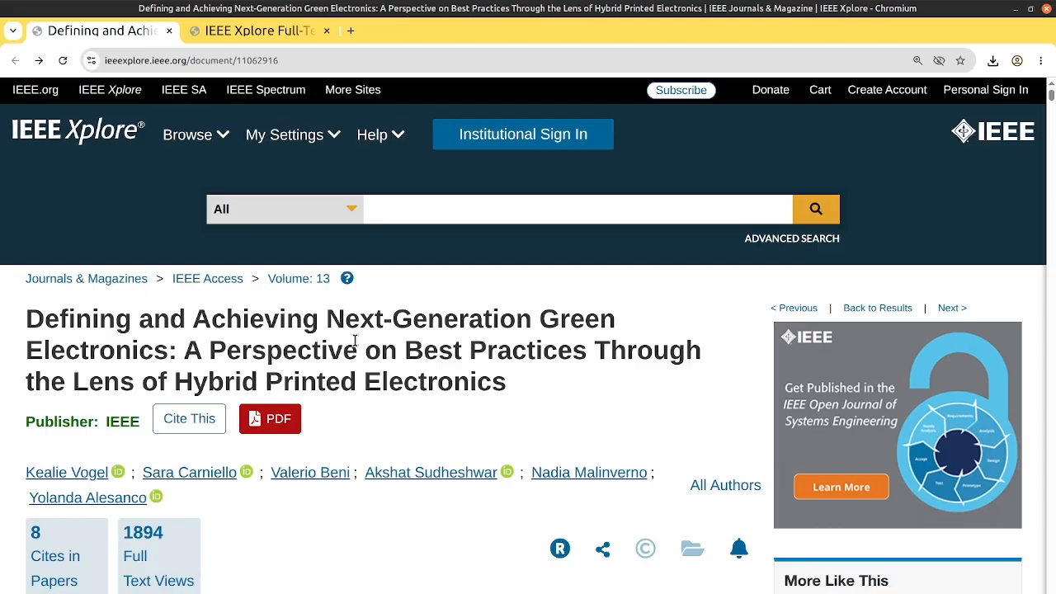
{"action": "scroll", "coordinate": [299, 366], "scroll_direction": "down", "scroll_amount": 2}
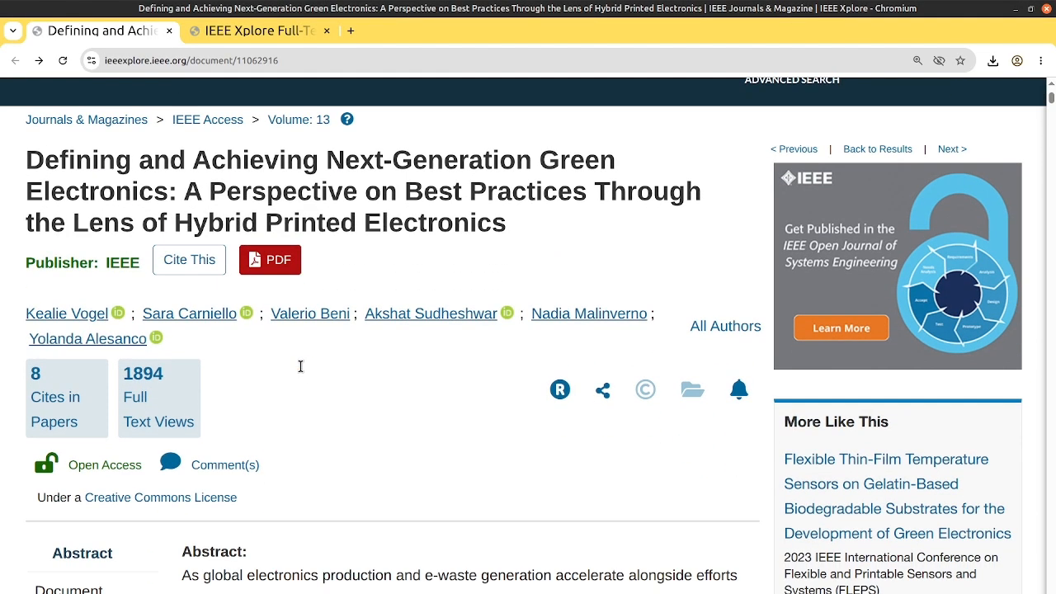
{"action": "scroll", "coordinate": [300, 366], "scroll_direction": "down", "scroll_amount": 2}
{"action": "scroll", "coordinate": [375, 350], "scroll_direction": "down", "scroll_amount": 7}
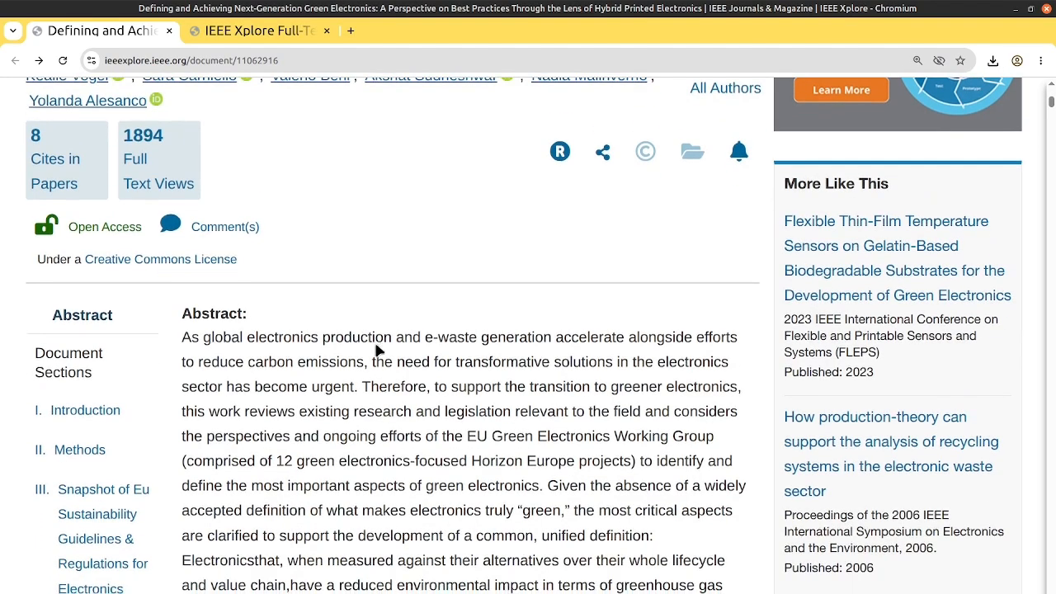
{"action": "scroll", "coordinate": [375, 351], "scroll_direction": "down", "scroll_amount": 1}
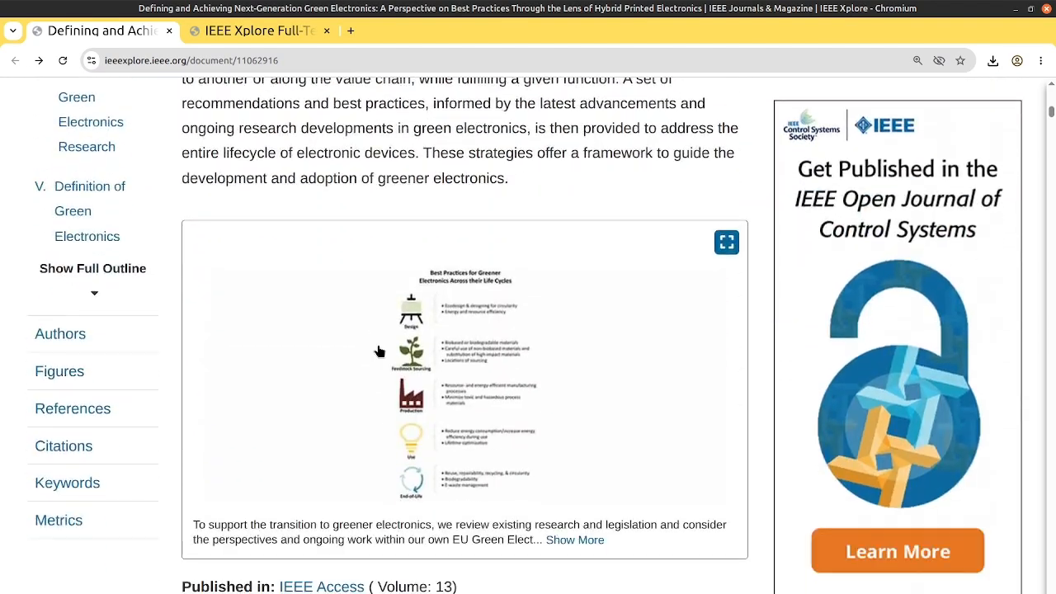
{"action": "scroll", "coordinate": [376, 351], "scroll_direction": "down", "scroll_amount": 2}
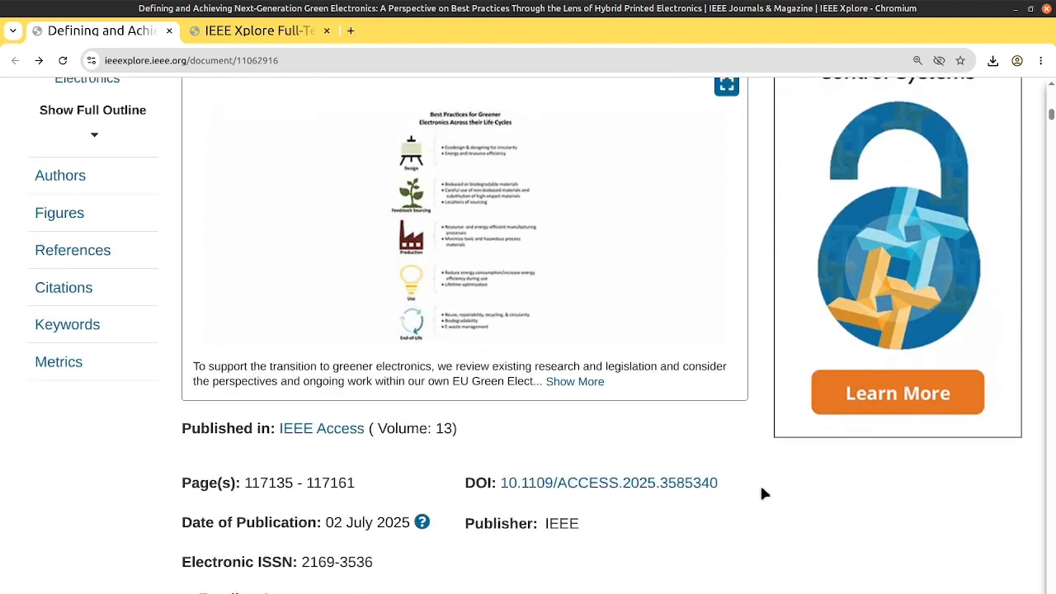
{"action": "left_click_drag", "start_coordinate": [761, 488], "coordinate": [495, 482]}
{"action": "key", "text": "ctrl+c"}
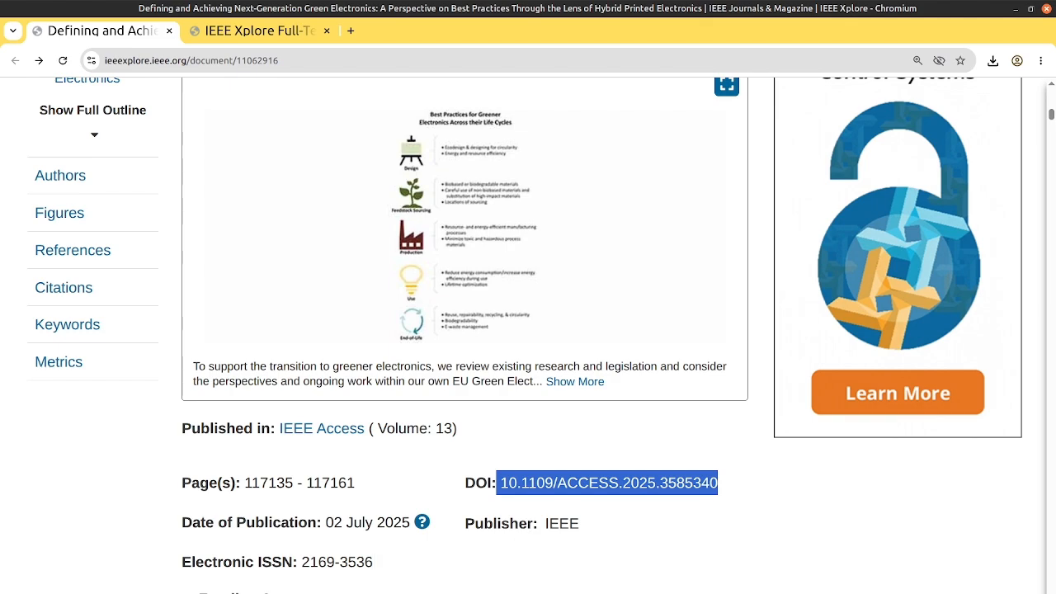
Switch back to the Zotero desktop app and add the paper to the reallycoolthing library by its copied DOI.
{"action": "key", "text": "alt+Tab"}
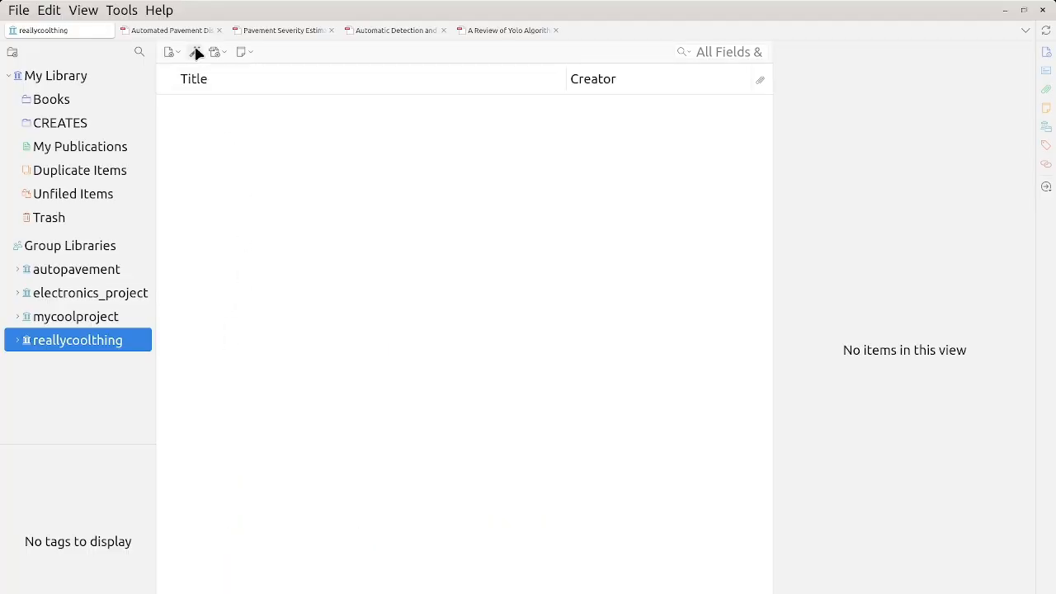
{"action": "left_click", "coordinate": [194, 52]}
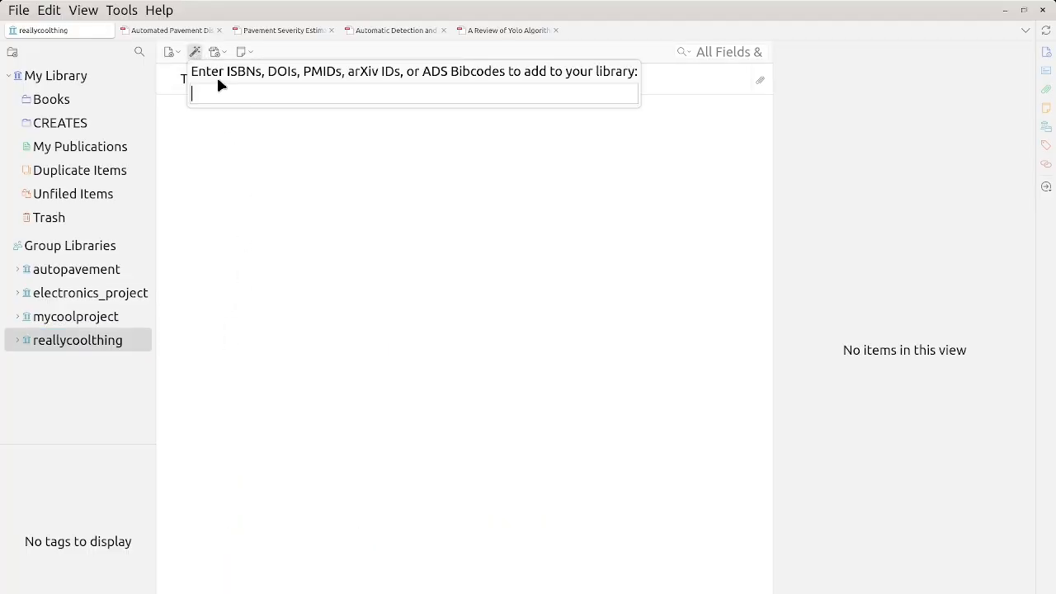
{"action": "key", "text": "ctrl+v"}
{"action": "key", "text": "Return"}
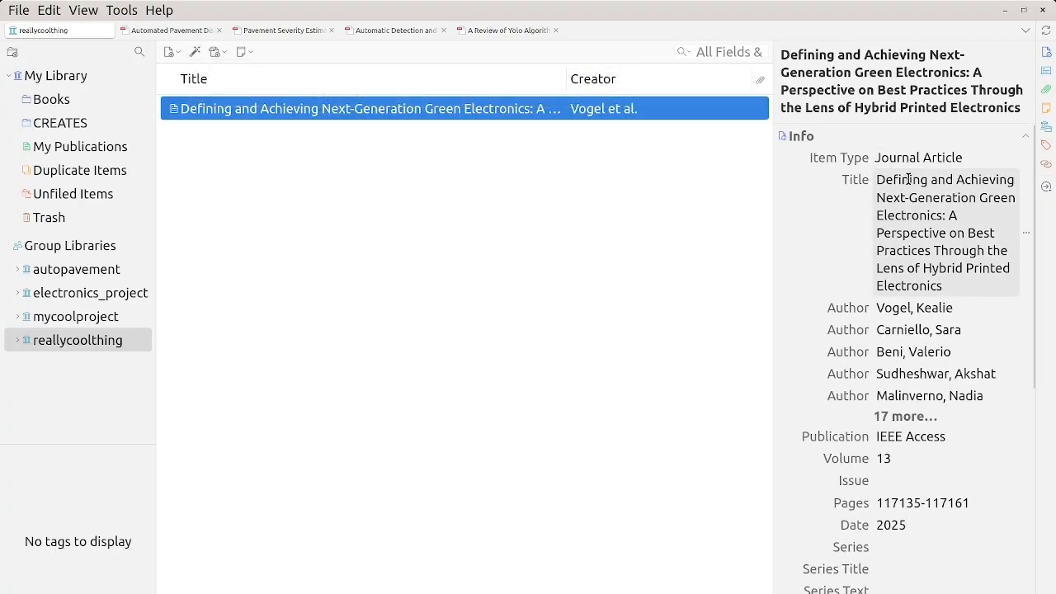
Review the green electronics paper's bibliographic details and attachment, expand the item and inspect its Full Text PDF entry.
{"action": "scroll", "coordinate": [927, 319], "scroll_direction": "down", "scroll_amount": 9}
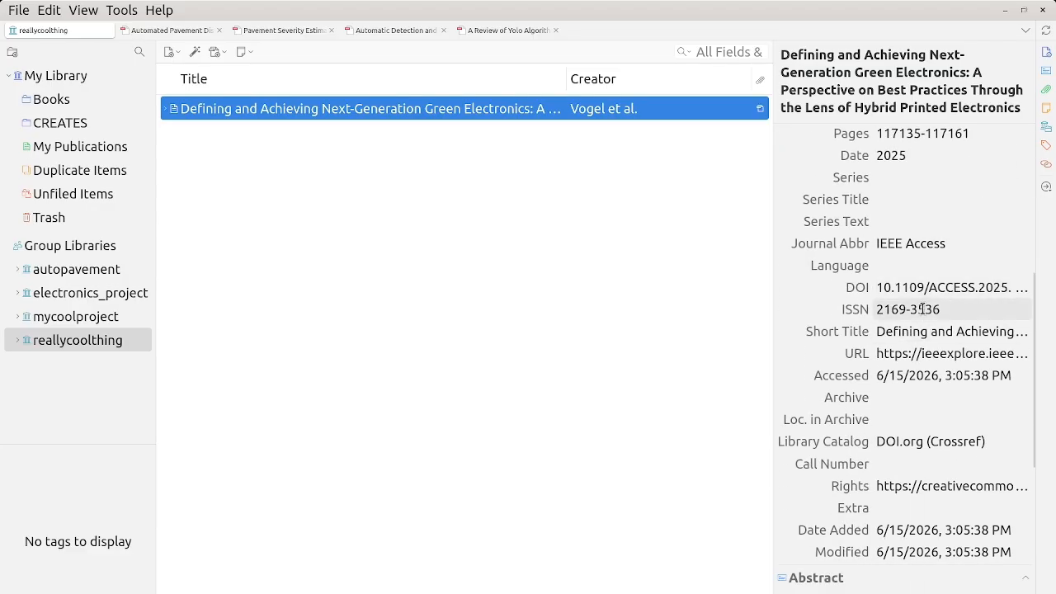
{"action": "scroll", "coordinate": [956, 396], "scroll_direction": "down", "scroll_amount": 10}
{"action": "scroll", "coordinate": [915, 388], "scroll_direction": "down", "scroll_amount": 1}
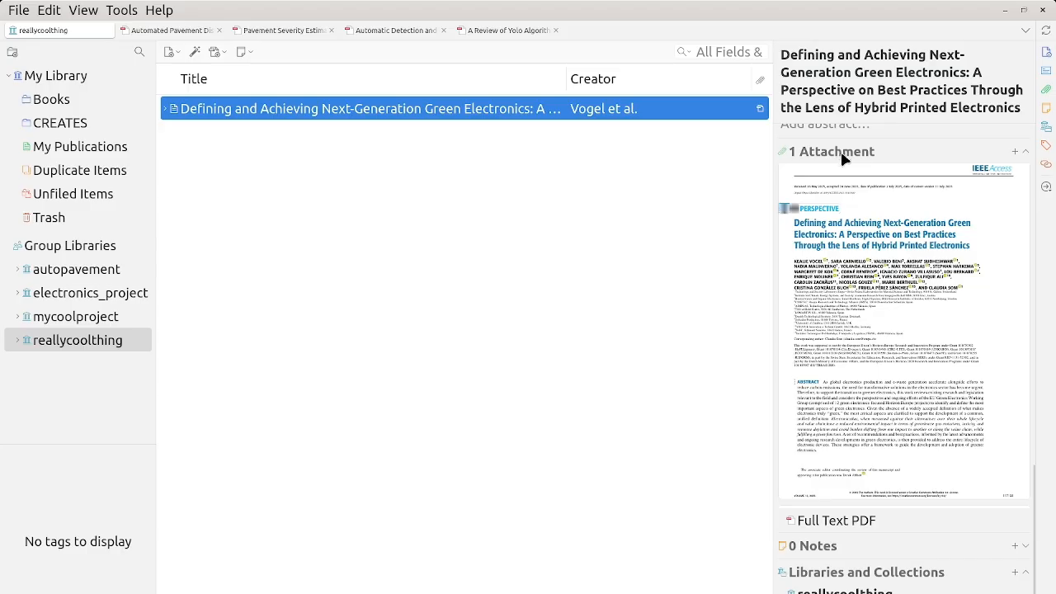
{"action": "right_click", "coordinate": [325, 107]}
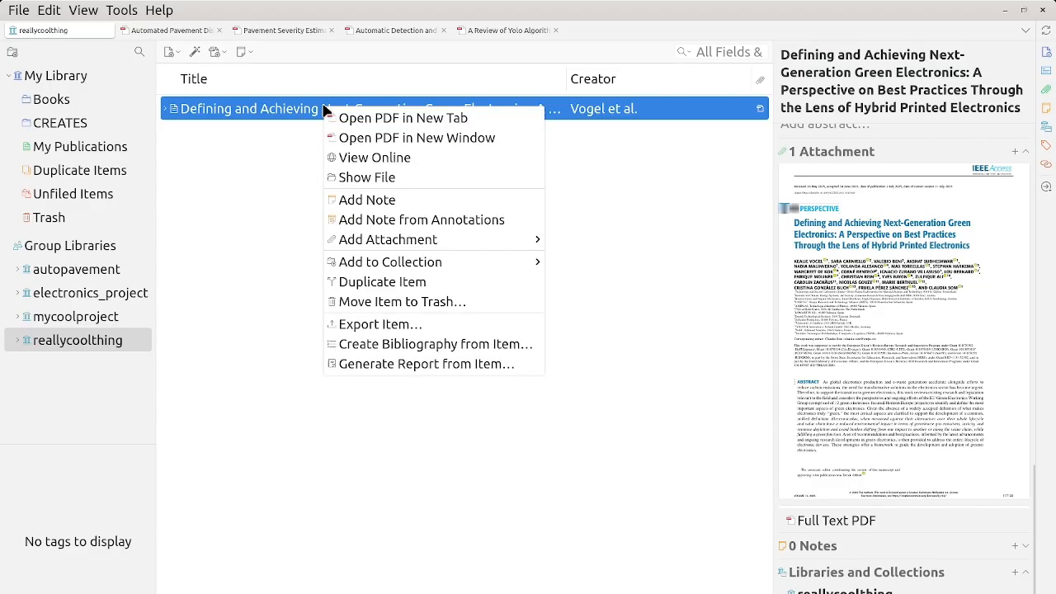
{"action": "left_click", "coordinate": [169, 108]}
{"action": "left_click", "coordinate": [166, 108]}
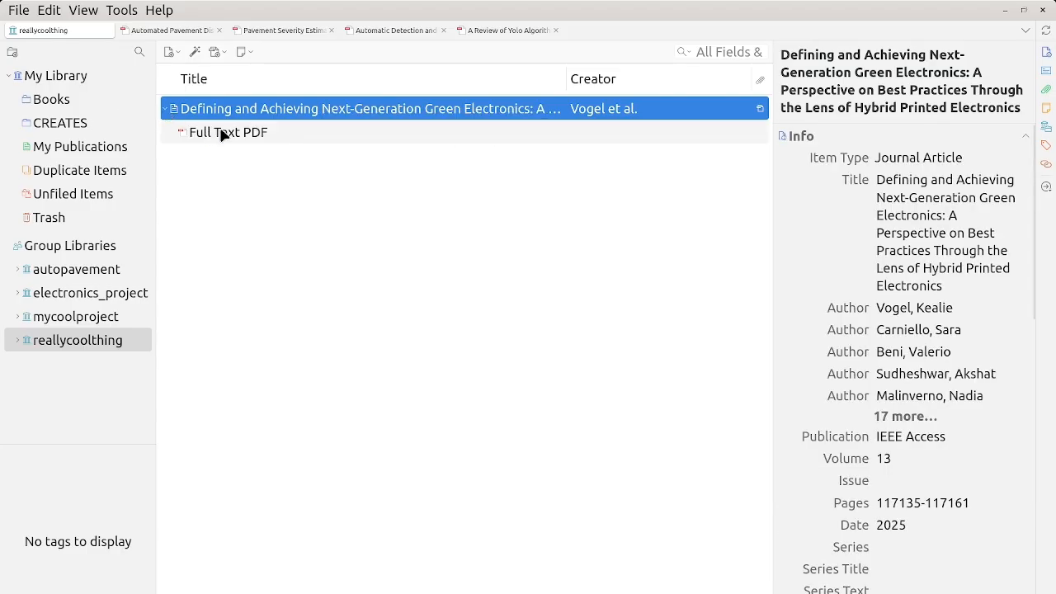
{"action": "left_click", "coordinate": [274, 138]}
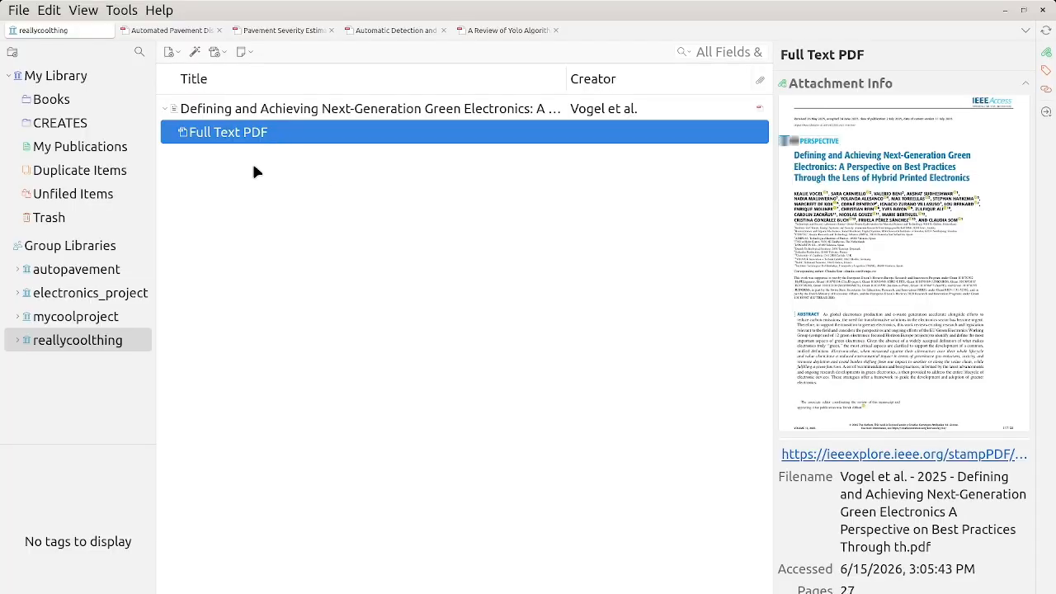
{"action": "left_click", "coordinate": [264, 108]}
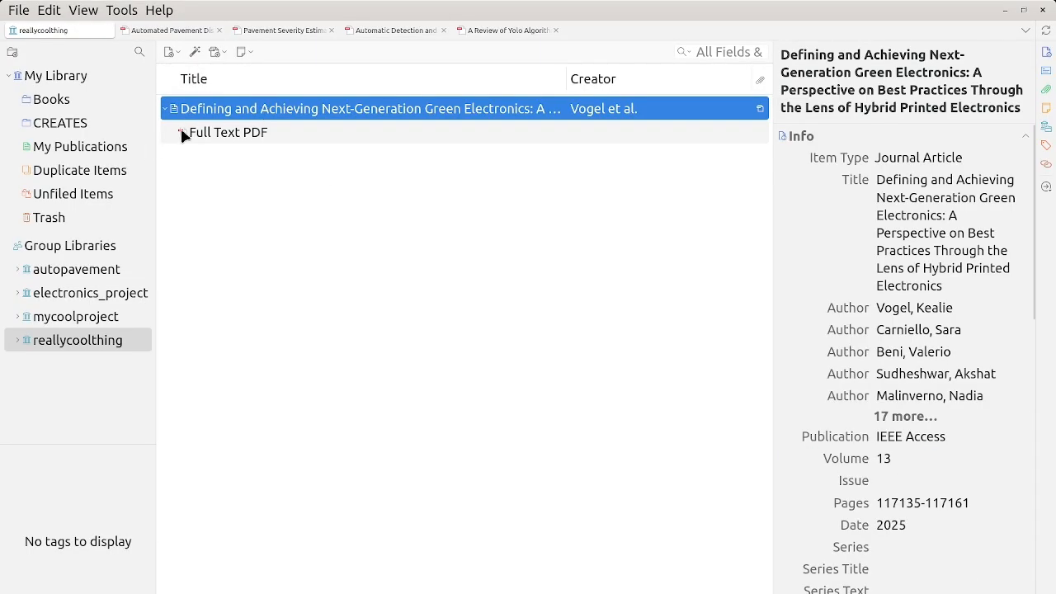
{"action": "right_click", "coordinate": [315, 115]}
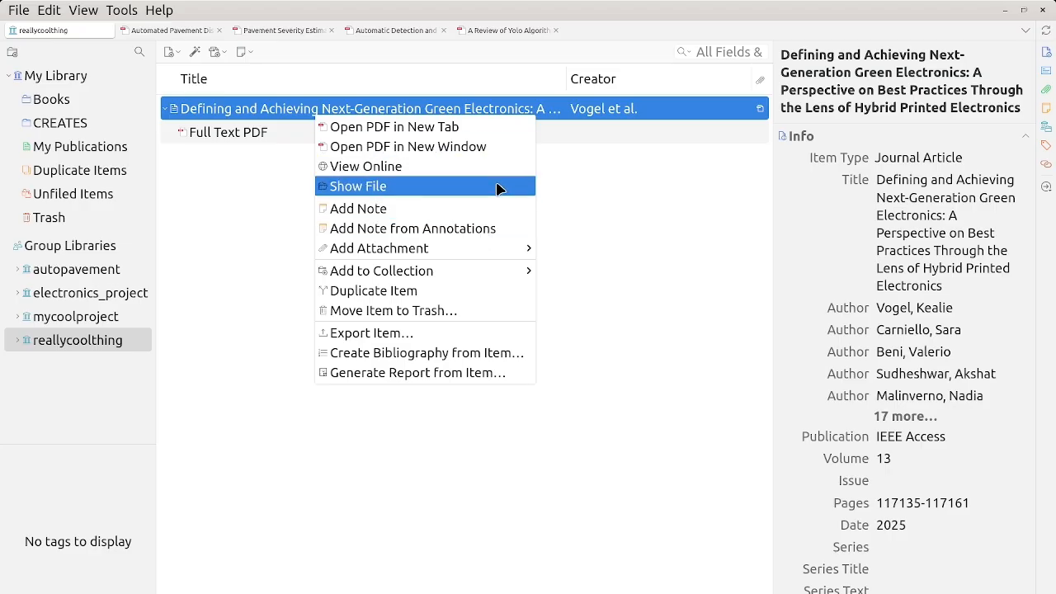
{"action": "left_click", "coordinate": [635, 208]}
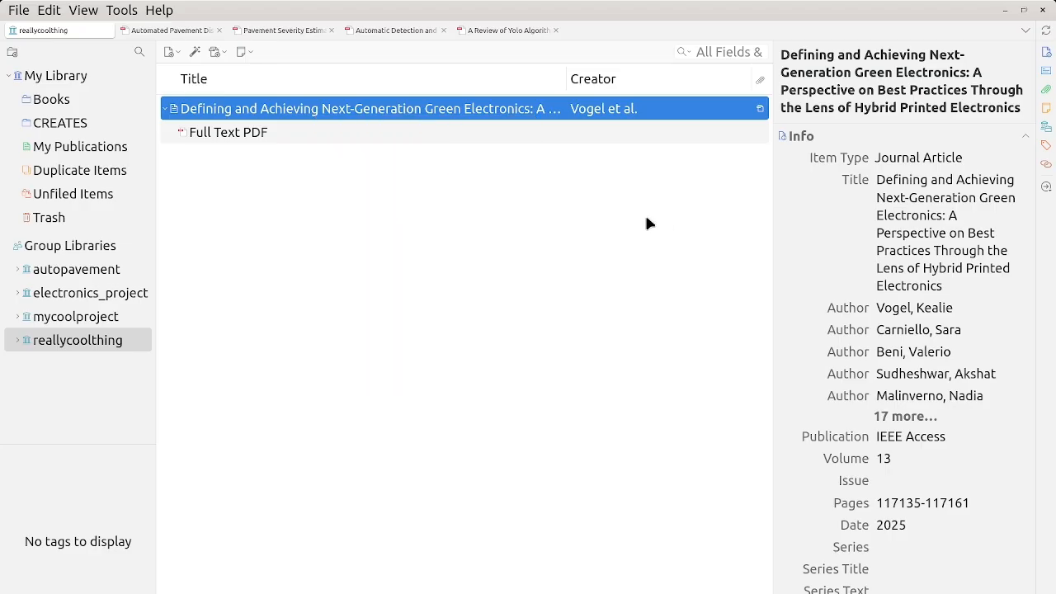
{"action": "right_click", "coordinate": [236, 116]}
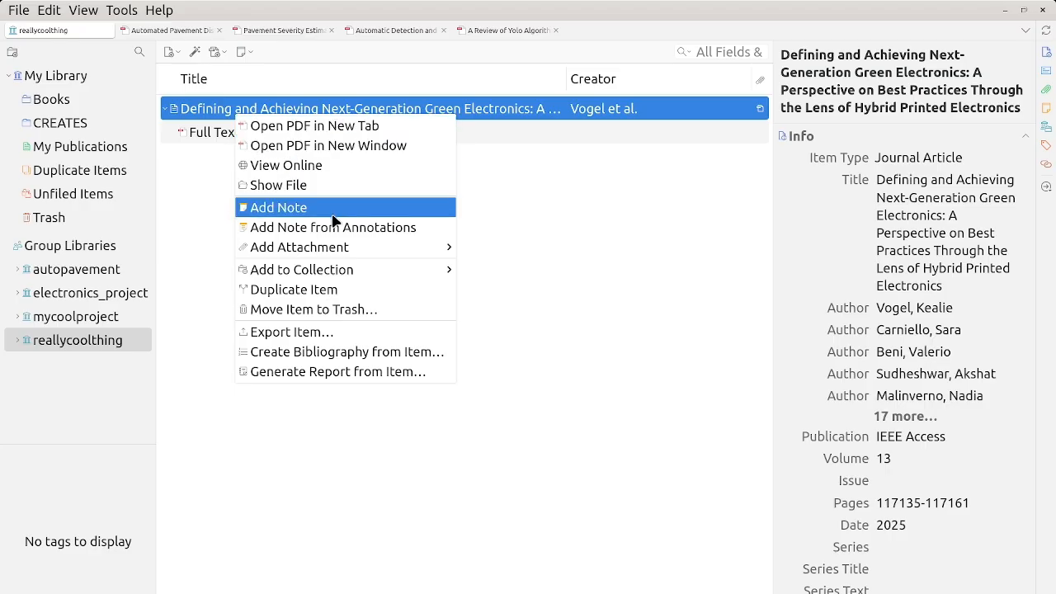
{"action": "left_click", "coordinate": [582, 219]}
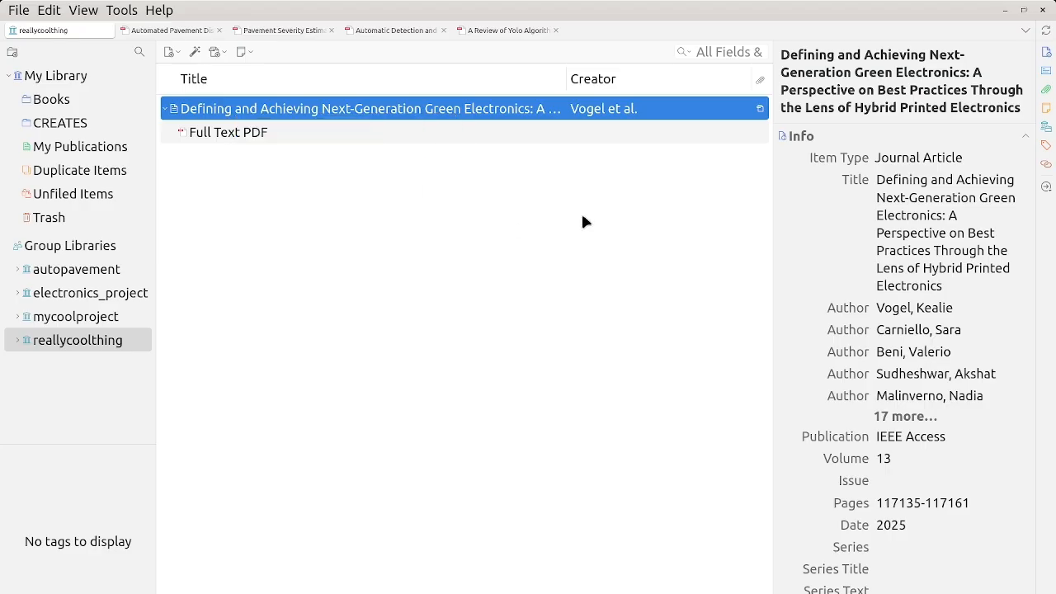
Create a Journal Article item manually in the reallycoolthing library with the title test and the author last name guy.
{"action": "left_click", "coordinate": [175, 58]}
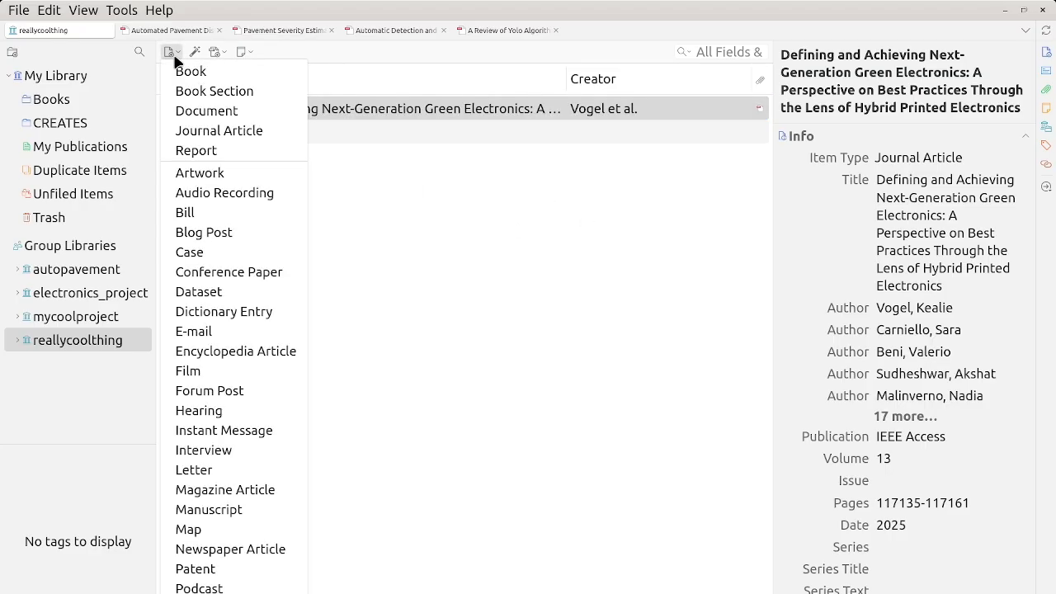
{"action": "left_click", "coordinate": [239, 132]}
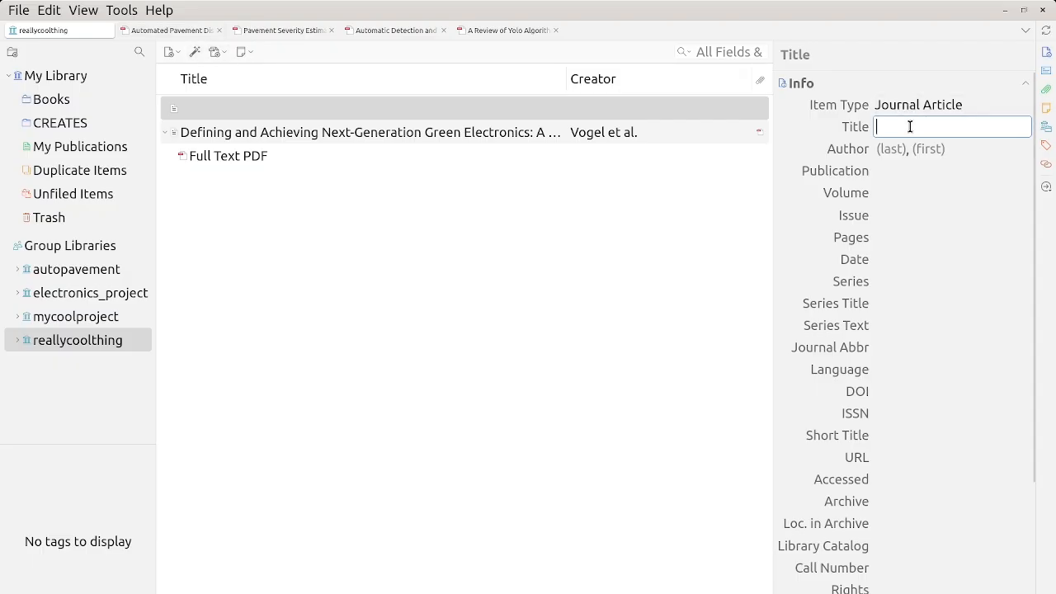
{"action": "type", "text": "test"}
{"action": "key", "text": "Return"}
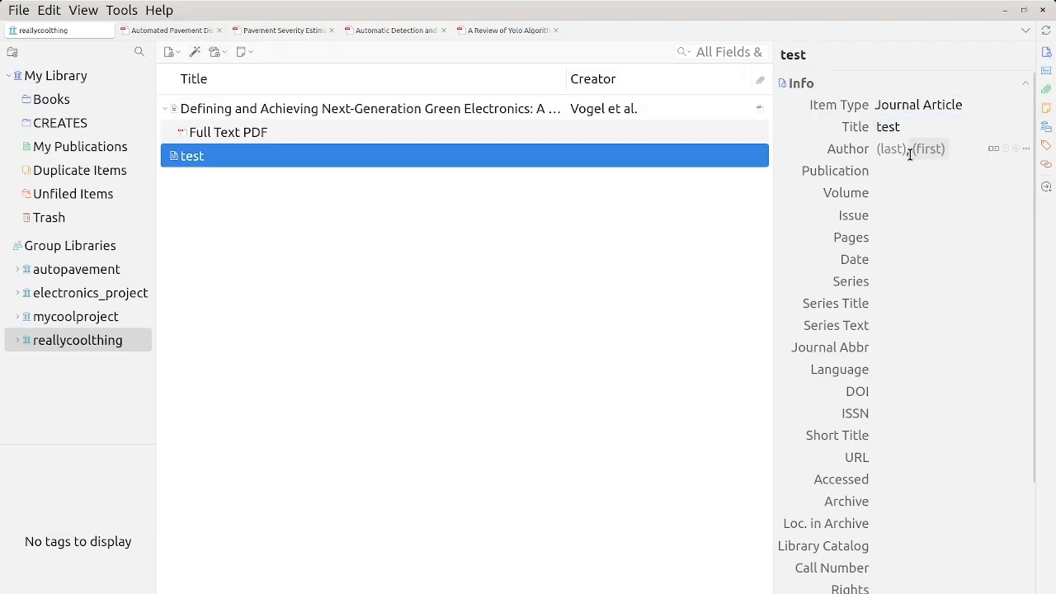
{"action": "left_click", "coordinate": [909, 151]}
{"action": "type", "text": "guy"}
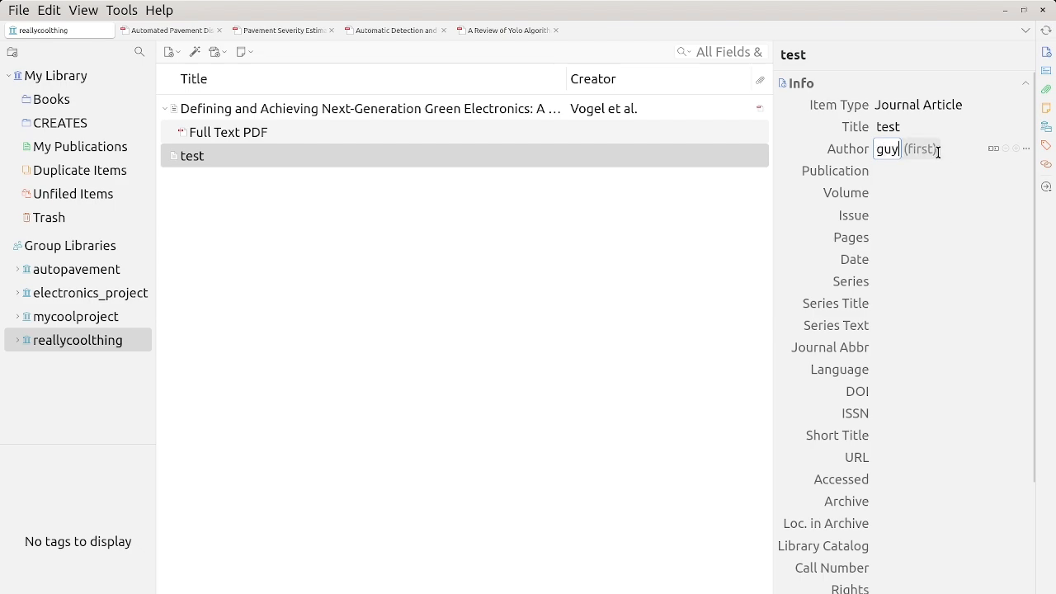
{"action": "left_click", "coordinate": [935, 151]}
{"action": "left_click", "coordinate": [571, 202]}
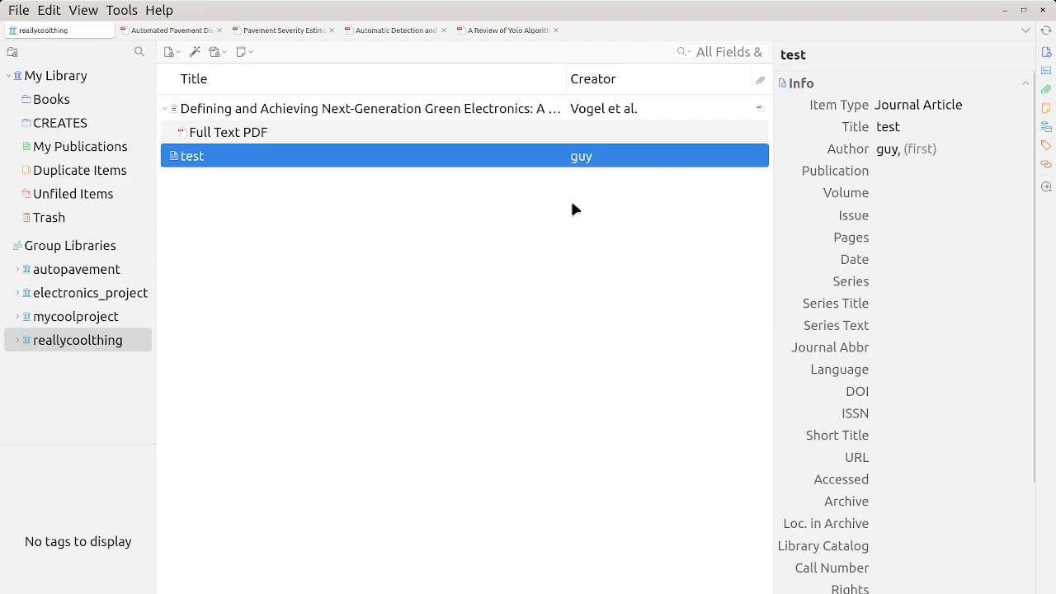
Attach the green electronics PDF file from the Desktop's zotero_pdfs folder to the test item.
{"action": "right_click", "coordinate": [228, 160]}
{"action": "mouse_move", "coordinate": [405, 196]}
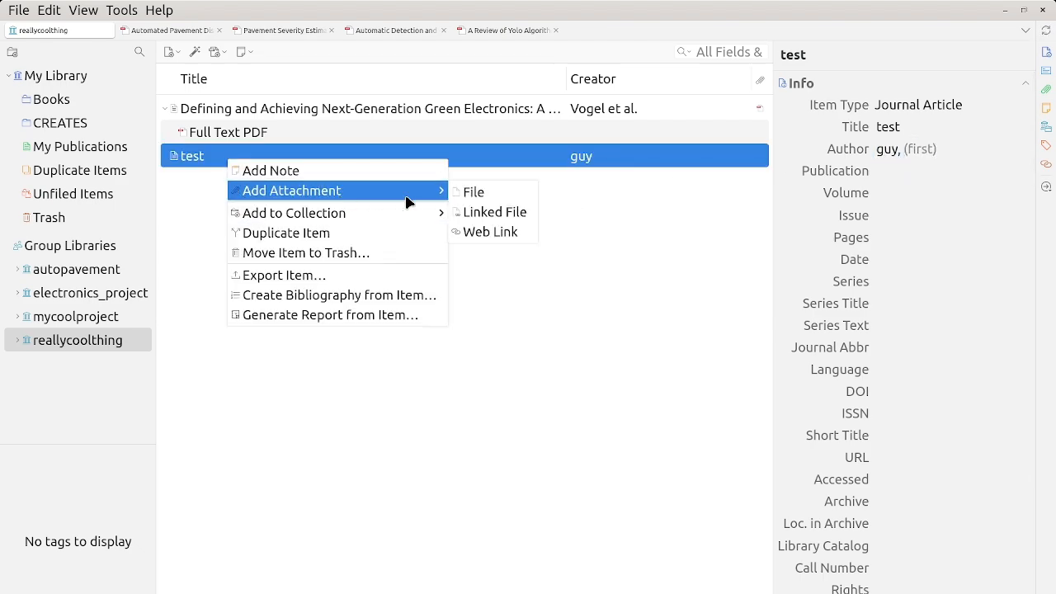
{"action": "left_click", "coordinate": [494, 202]}
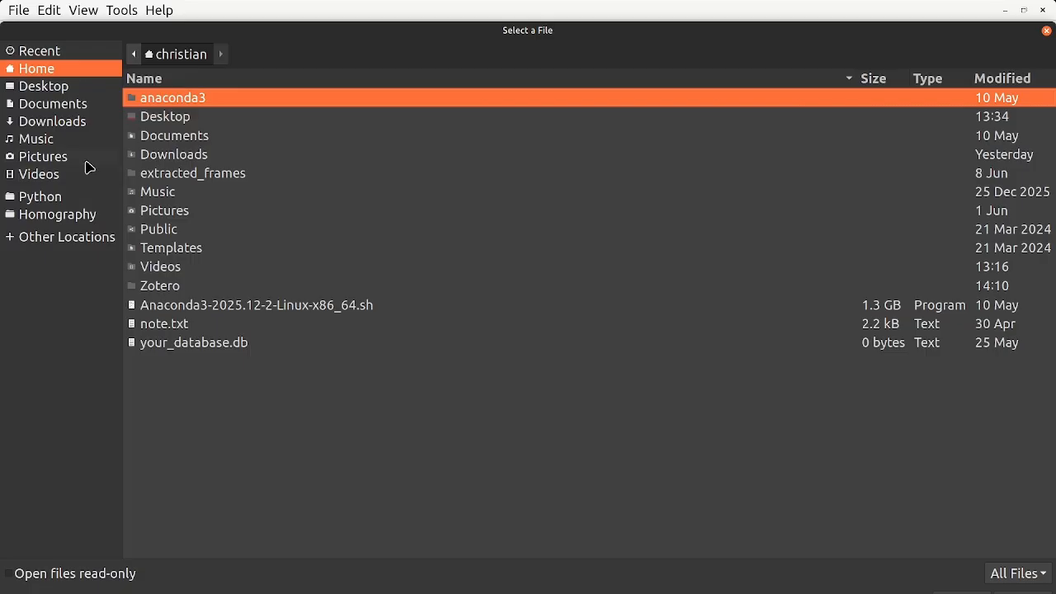
{"action": "left_click", "coordinate": [51, 87]}
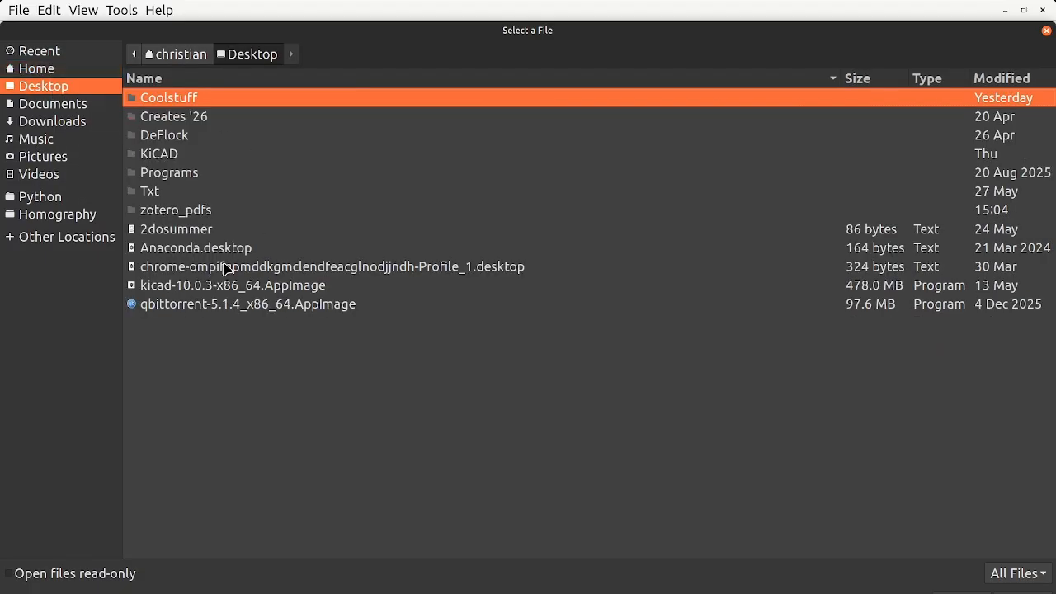
{"action": "double_click", "coordinate": [186, 213]}
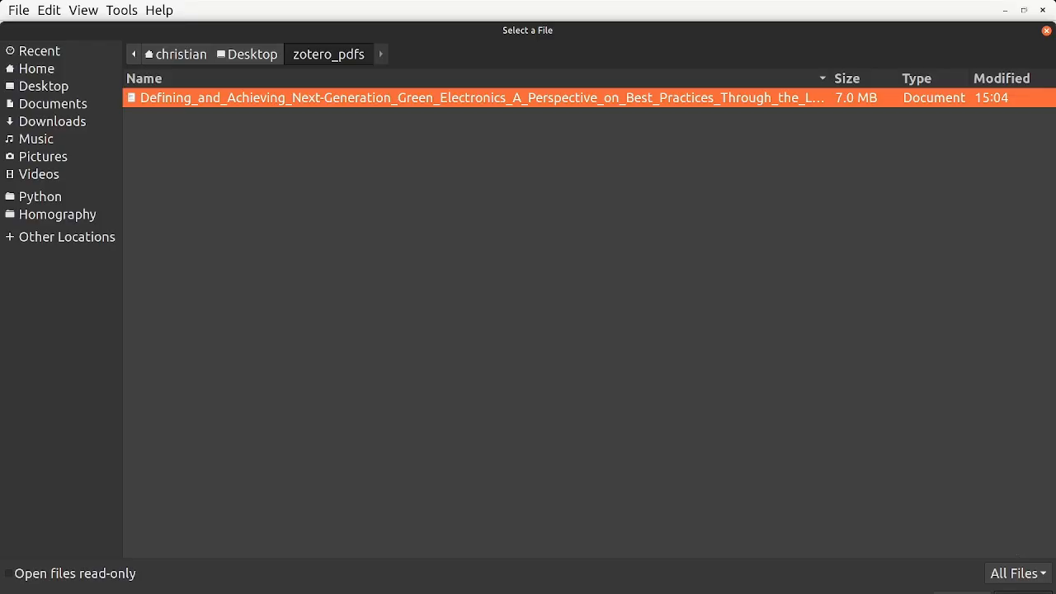
{"action": "left_click", "coordinate": [1023, 592]}
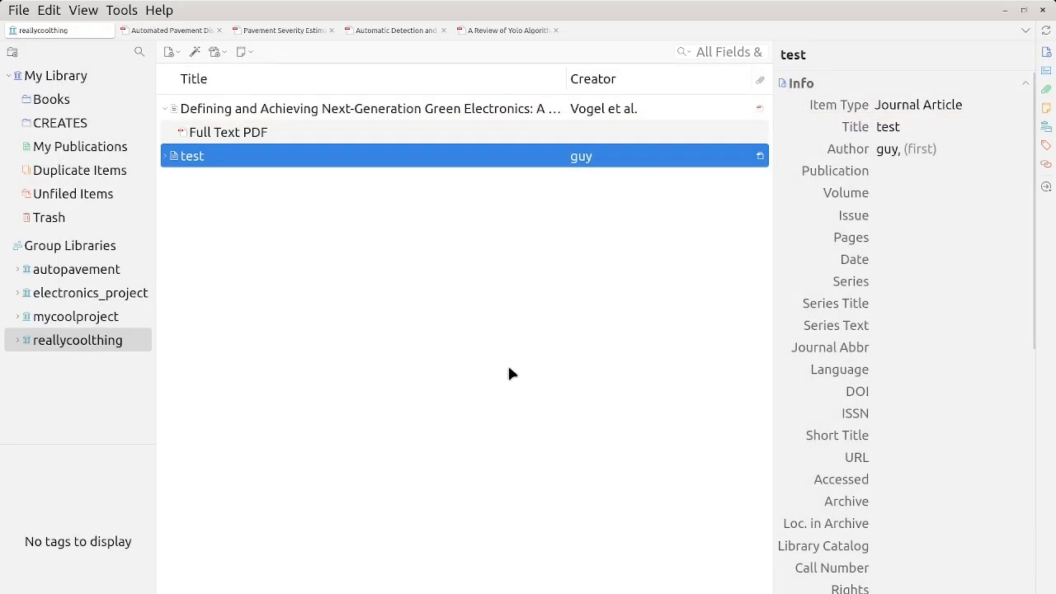
{"action": "left_click", "coordinate": [166, 158]}
{"action": "left_click", "coordinate": [166, 158]}
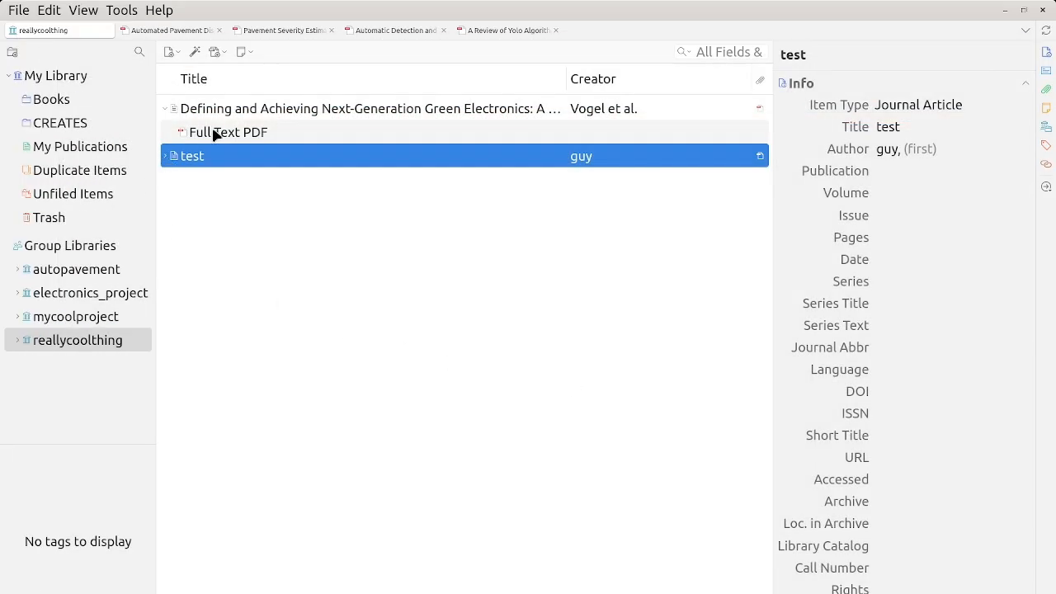
Add the tag important to the Full Text PDF attachment of the green electronics paper.
{"action": "left_click", "coordinate": [286, 140]}
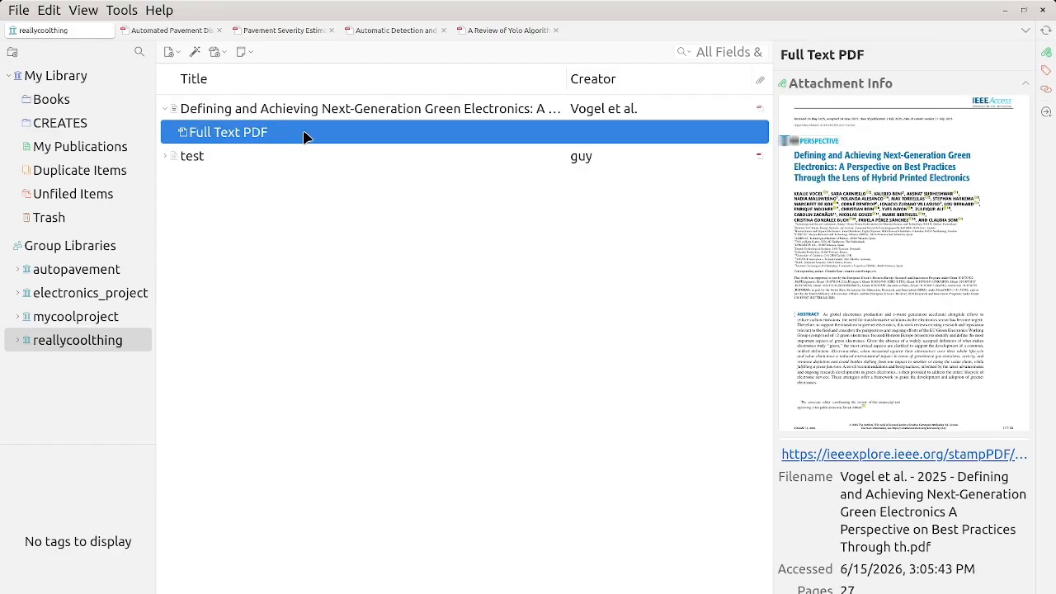
{"action": "scroll", "coordinate": [867, 347], "scroll_direction": "down", "scroll_amount": 1}
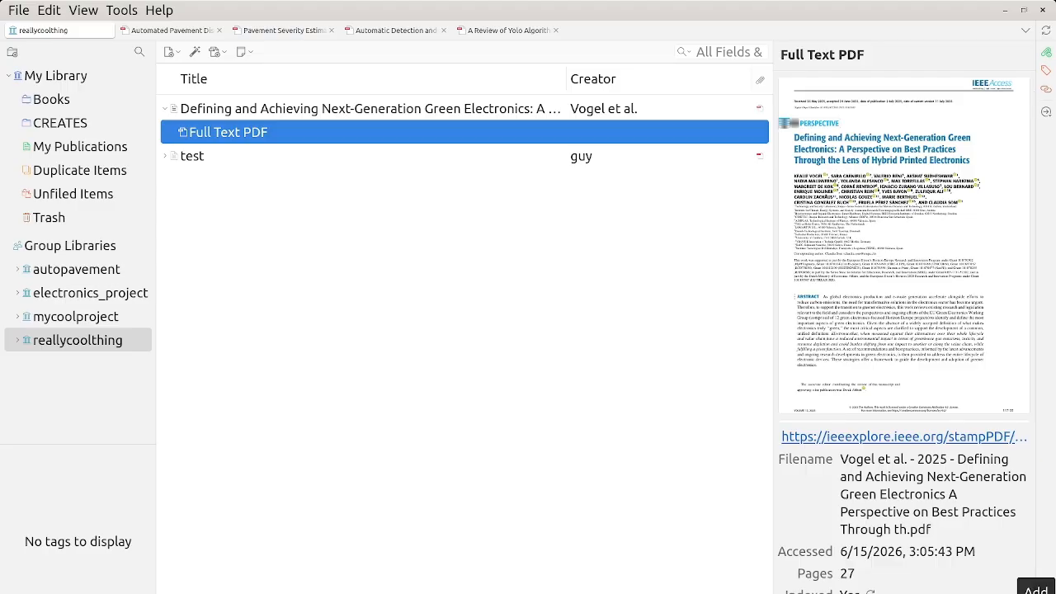
{"action": "left_click", "coordinate": [1023, 591]}
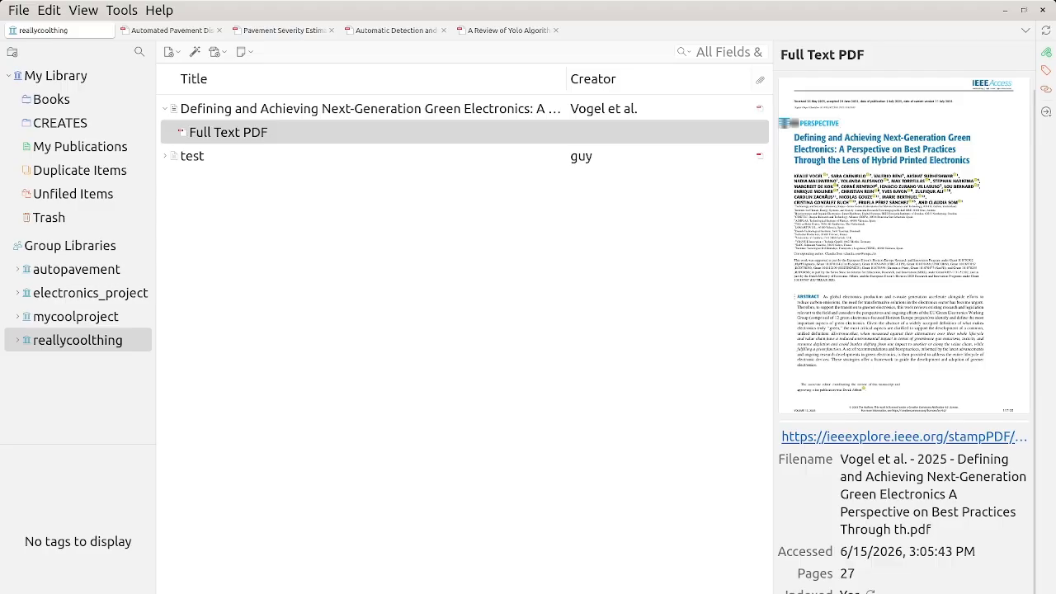
{"action": "scroll", "coordinate": [906, 332], "scroll_direction": "down", "scroll_amount": 1}
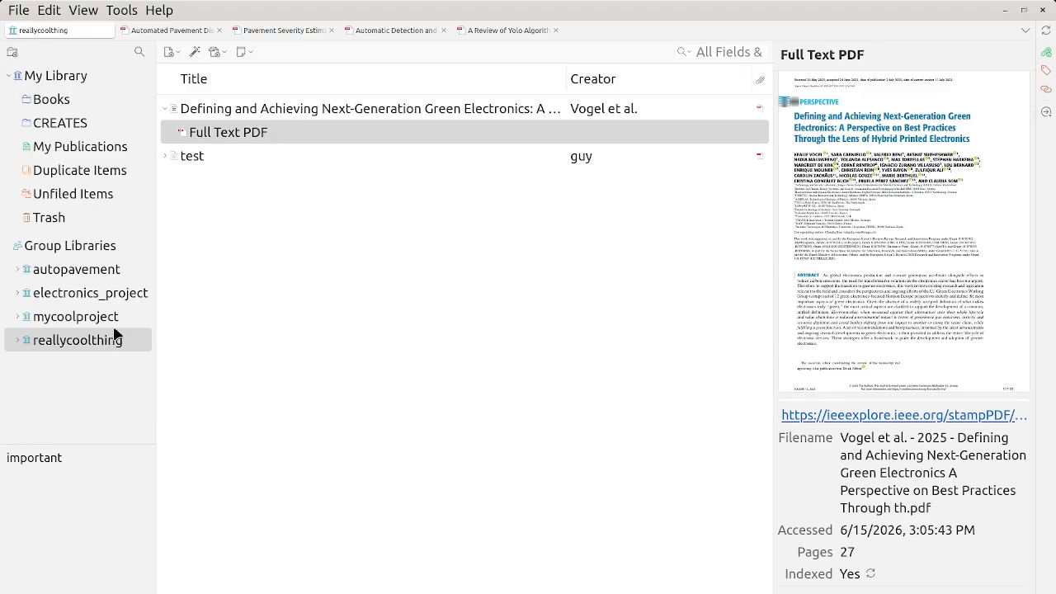
Filter the autopavement group library by the tags YOLO and cracks only, and clear the tag filters.
{"action": "left_click", "coordinate": [99, 275]}
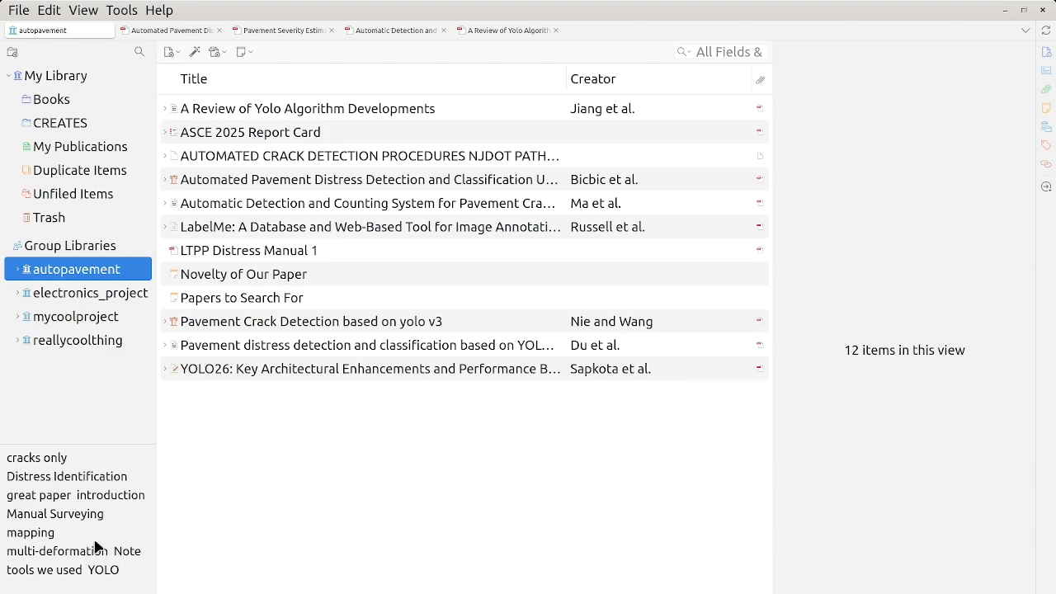
{"action": "left_click", "coordinate": [96, 575]}
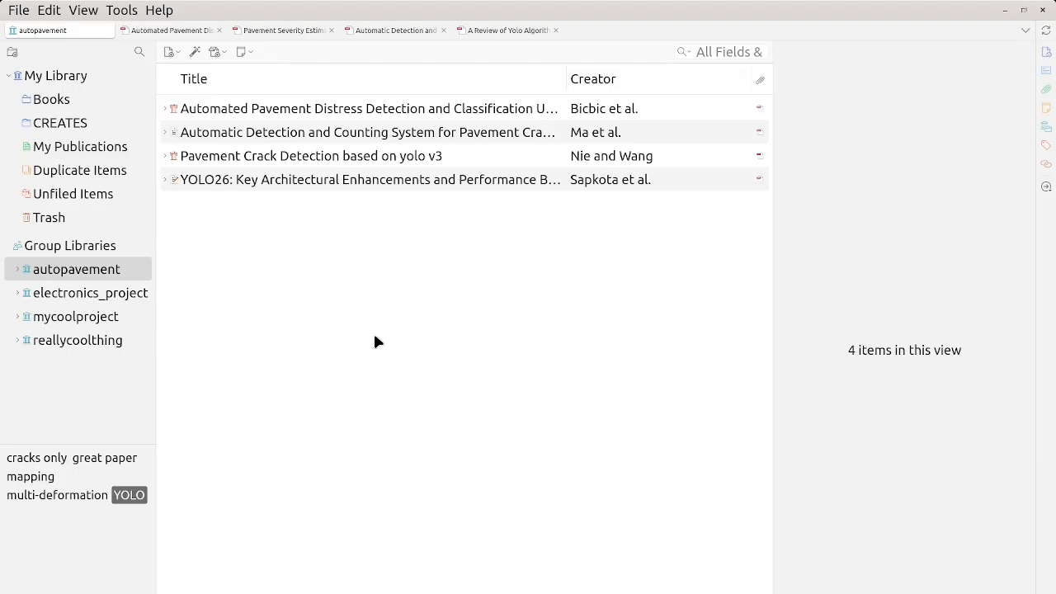
{"action": "left_click", "coordinate": [24, 459]}
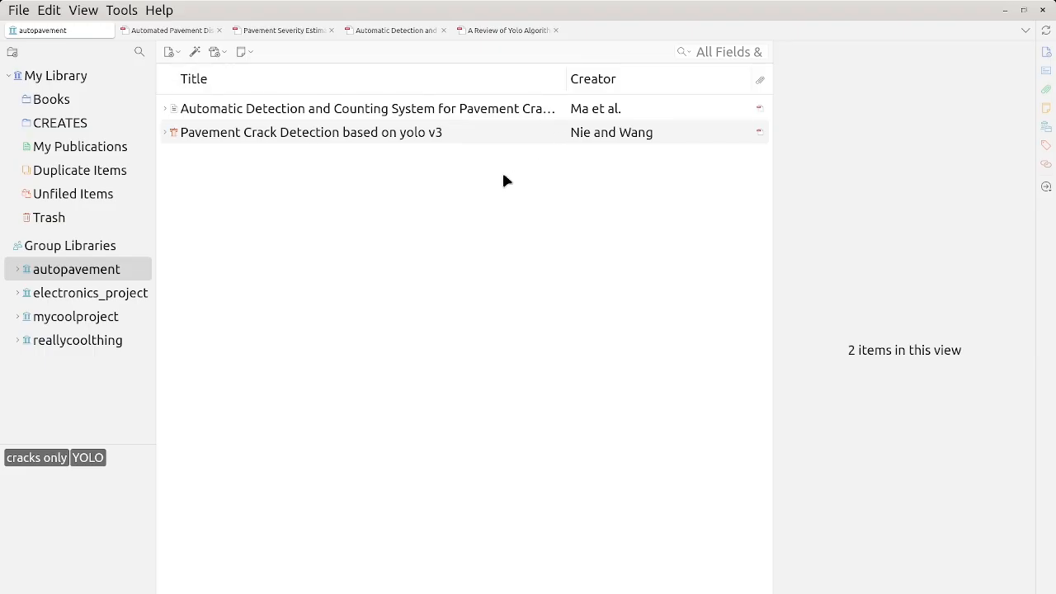
{"action": "left_click", "coordinate": [715, 49]}
{"action": "left_click", "coordinate": [36, 457]}
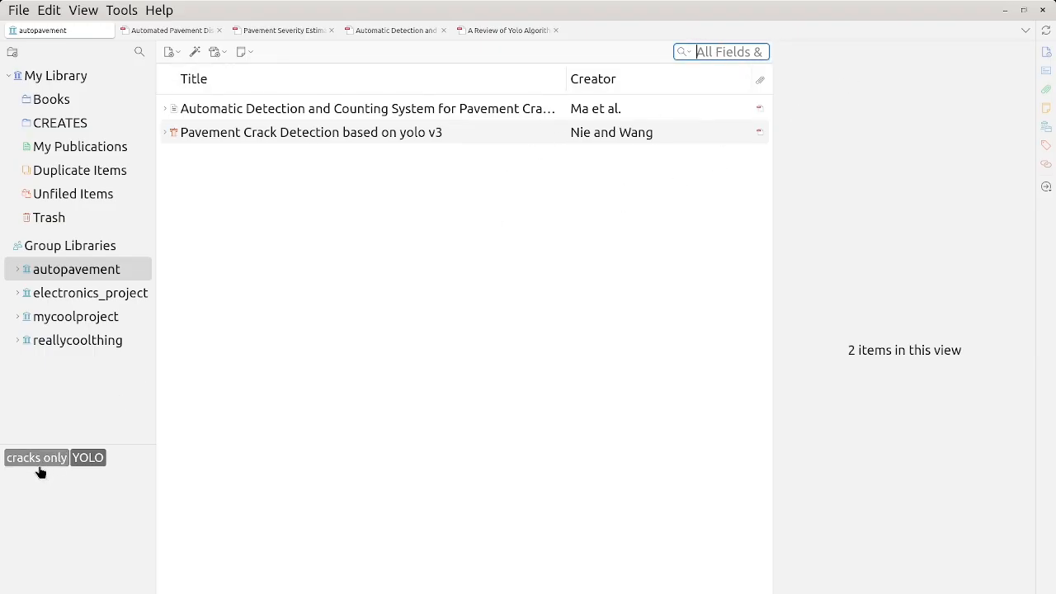
{"action": "left_click", "coordinate": [135, 495]}
Return to the reallycoolthing library and add a note reading "use in intro" to the green electronics paper.
{"action": "left_click", "coordinate": [107, 344]}
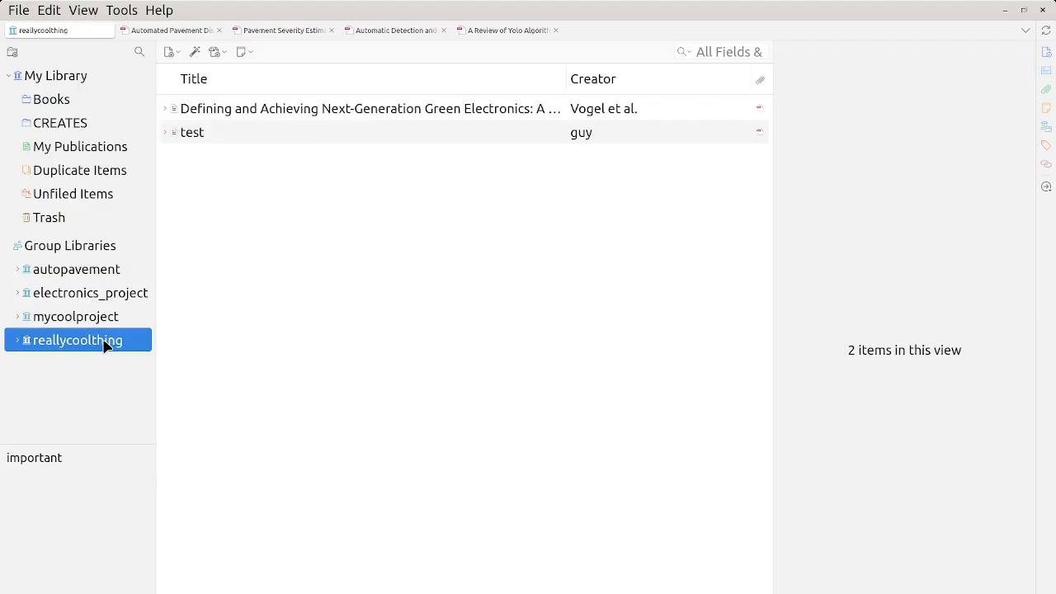
{"action": "left_click", "coordinate": [390, 120]}
{"action": "scroll", "coordinate": [906, 462], "scroll_direction": "down", "scroll_amount": 10}
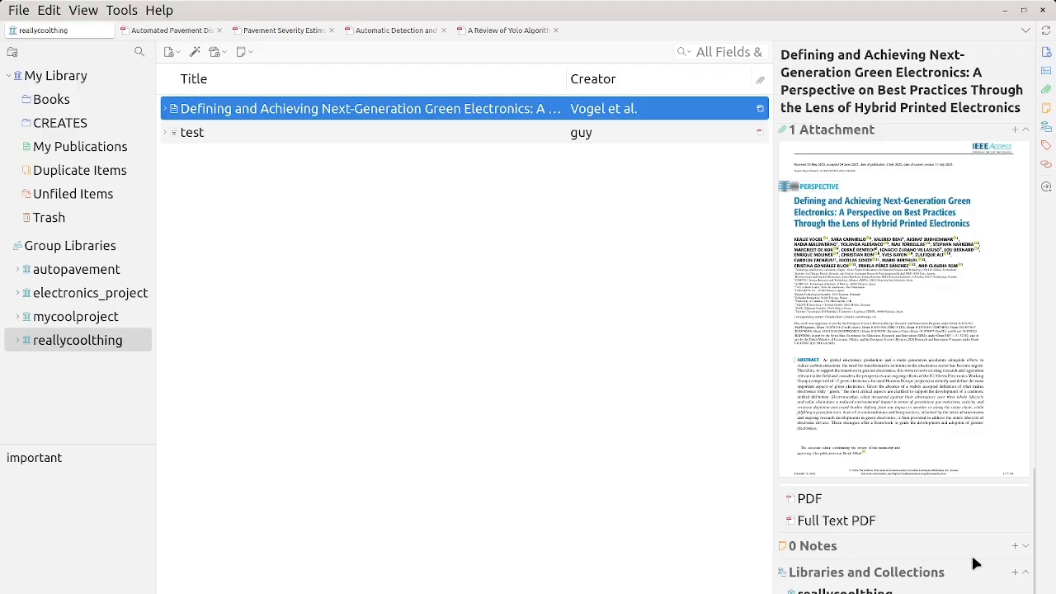
{"action": "left_click", "coordinate": [1015, 546]}
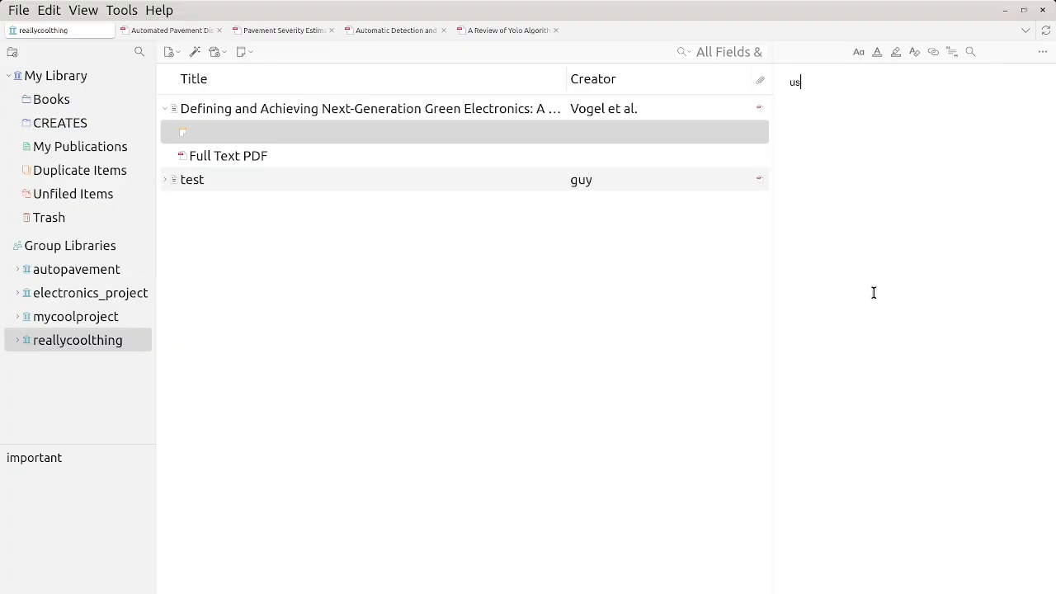
{"action": "type", "text": "use in intro"}
{"action": "left_click", "coordinate": [607, 380]}
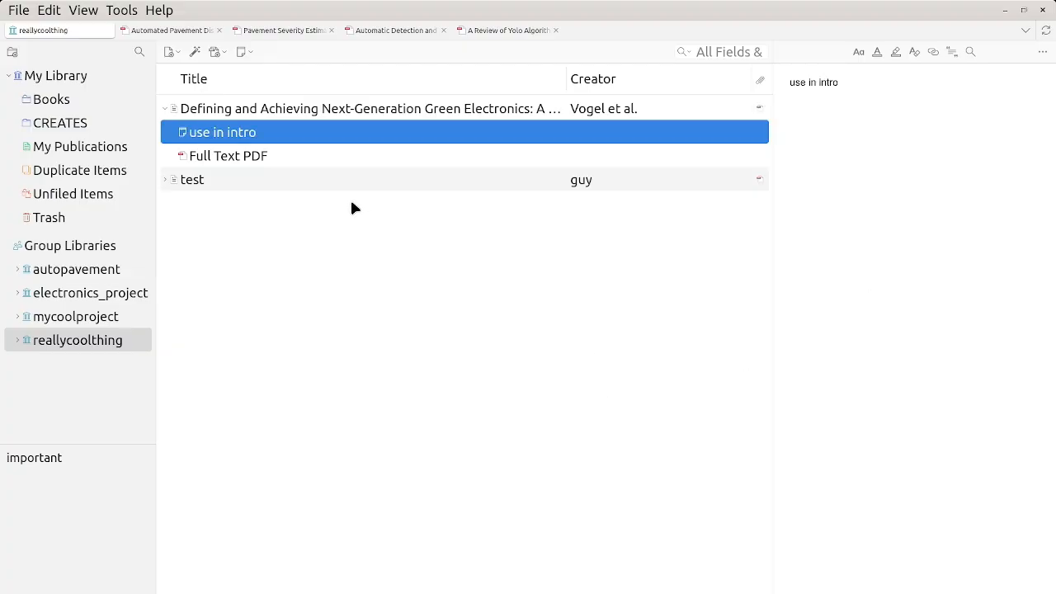
Open the green electronics paper's PDF in a new tab.
{"action": "left_click", "coordinate": [281, 111]}
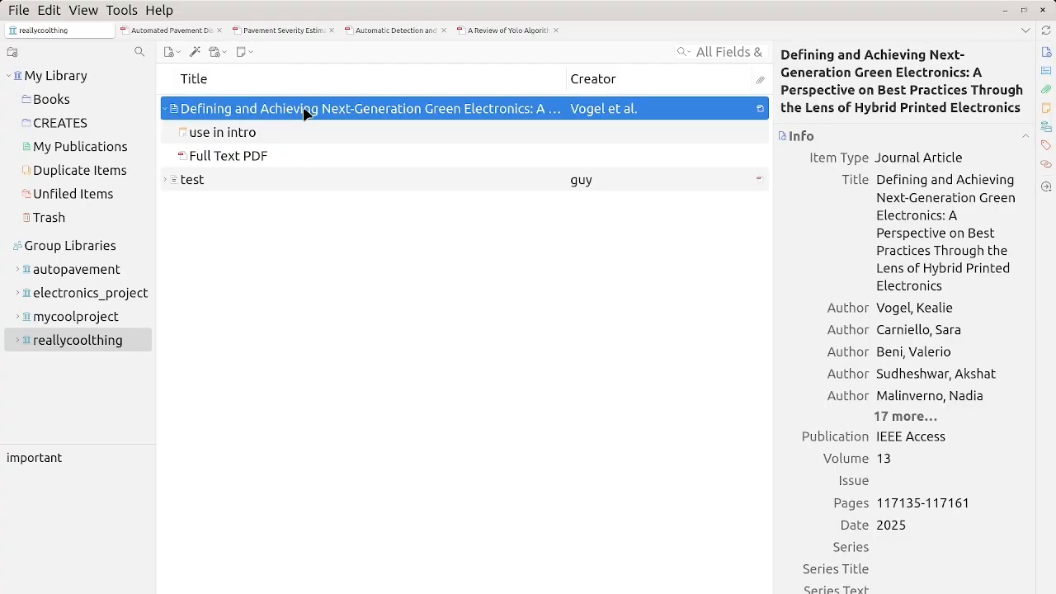
{"action": "right_click", "coordinate": [305, 113]}
{"action": "left_click", "coordinate": [322, 122]}
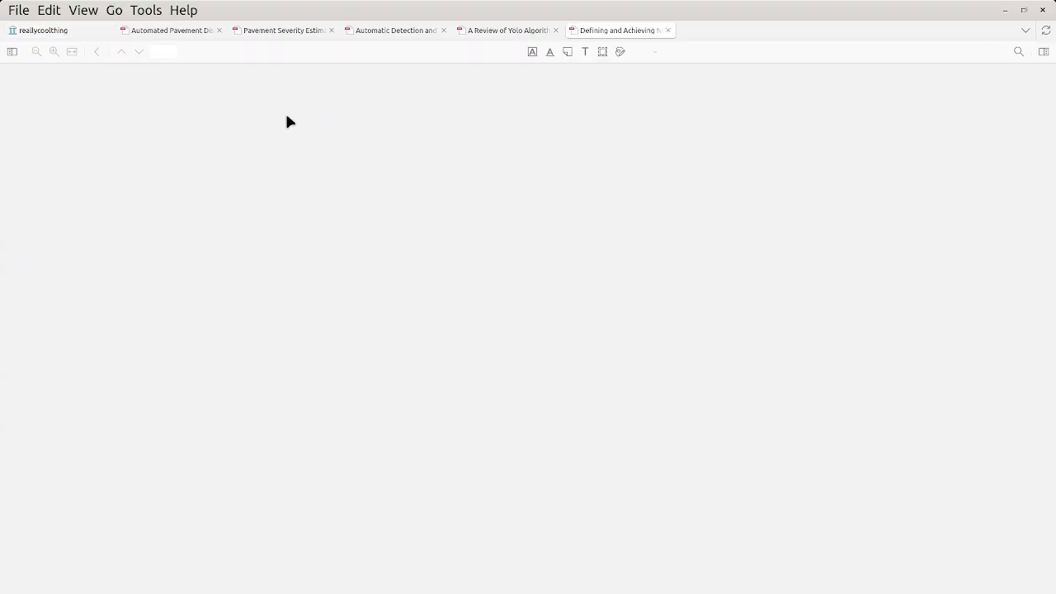
Highlight in yellow the passage "Among electronics advancements utilizing the principles of green chemistry, printed electronics (PEs)" on the PDF's second page.
{"action": "scroll", "coordinate": [278, 331], "scroll_direction": "down", "scroll_amount": 3}
{"action": "scroll", "coordinate": [277, 330], "scroll_direction": "down", "scroll_amount": 10}
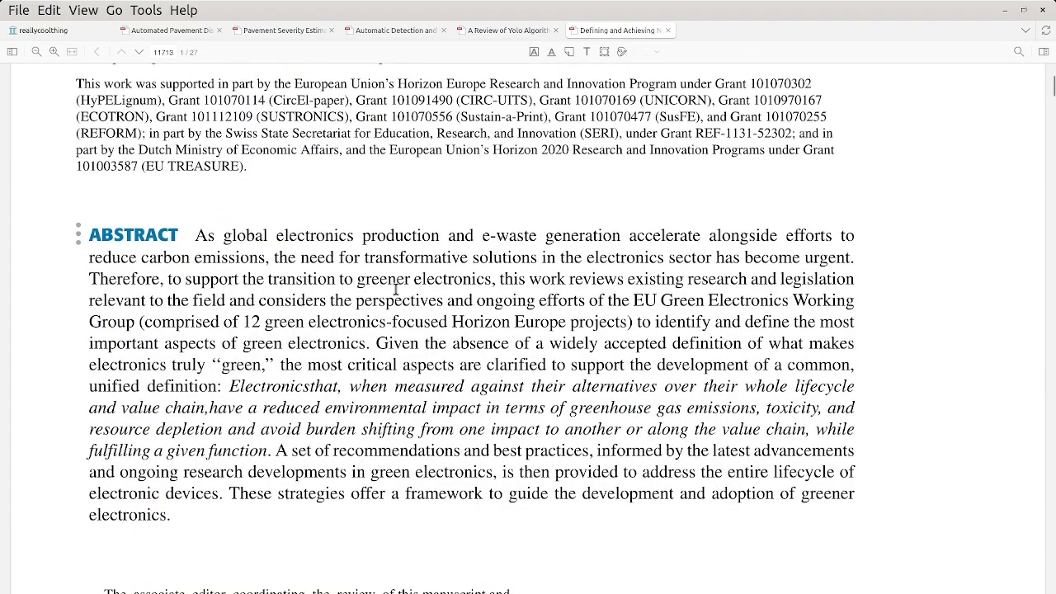
{"action": "scroll", "coordinate": [396, 289], "scroll_direction": "down", "scroll_amount": 20}
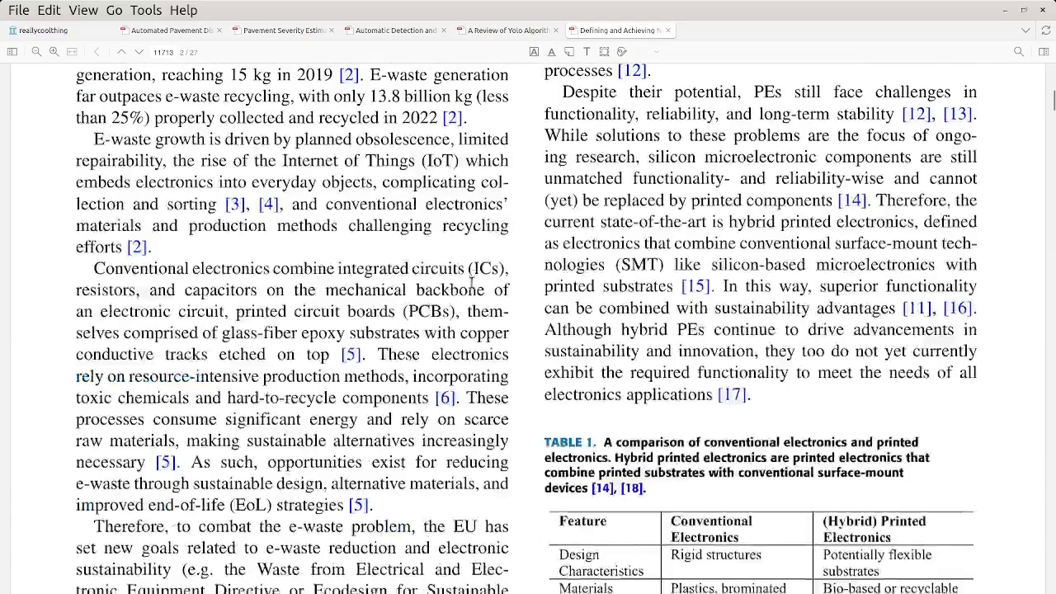
{"action": "scroll", "coordinate": [480, 224], "scroll_direction": "up", "scroll_amount": 5}
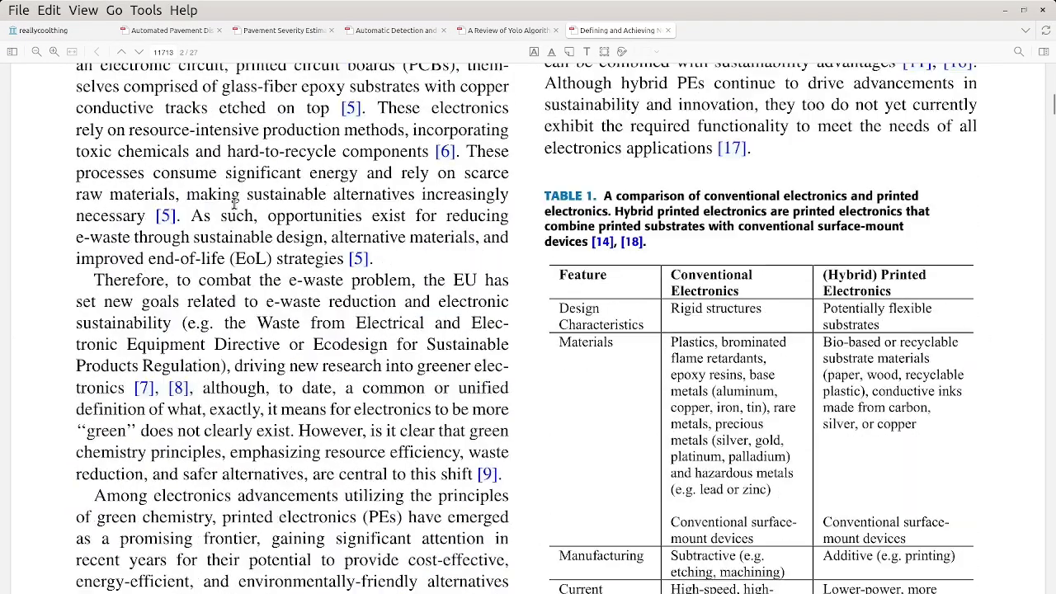
{"action": "scroll", "coordinate": [474, 330], "scroll_direction": "down", "scroll_amount": 4}
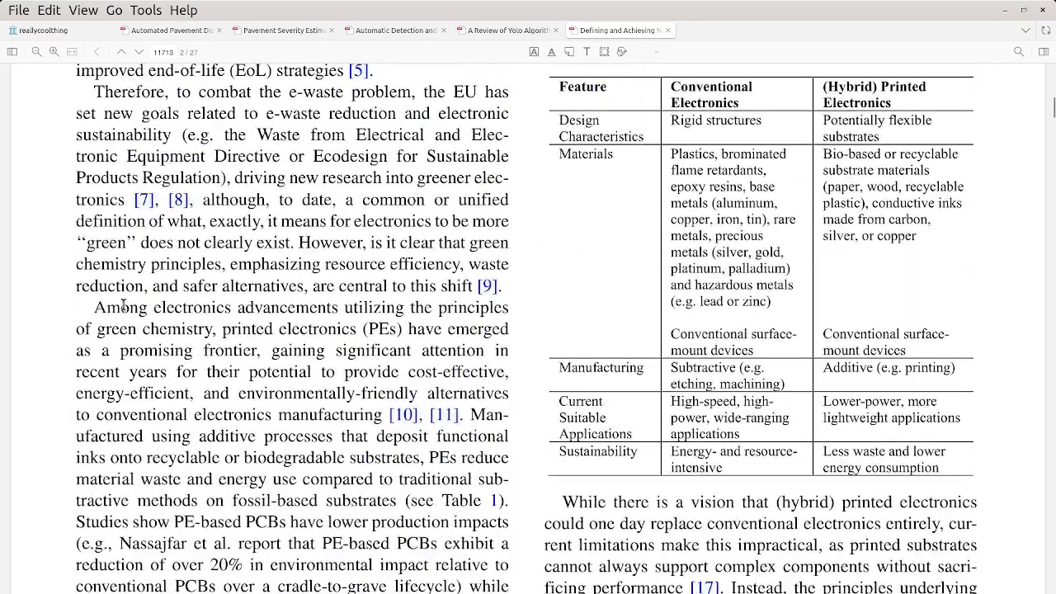
{"action": "left_click_drag", "start_coordinate": [94, 307], "coordinate": [404, 332]}
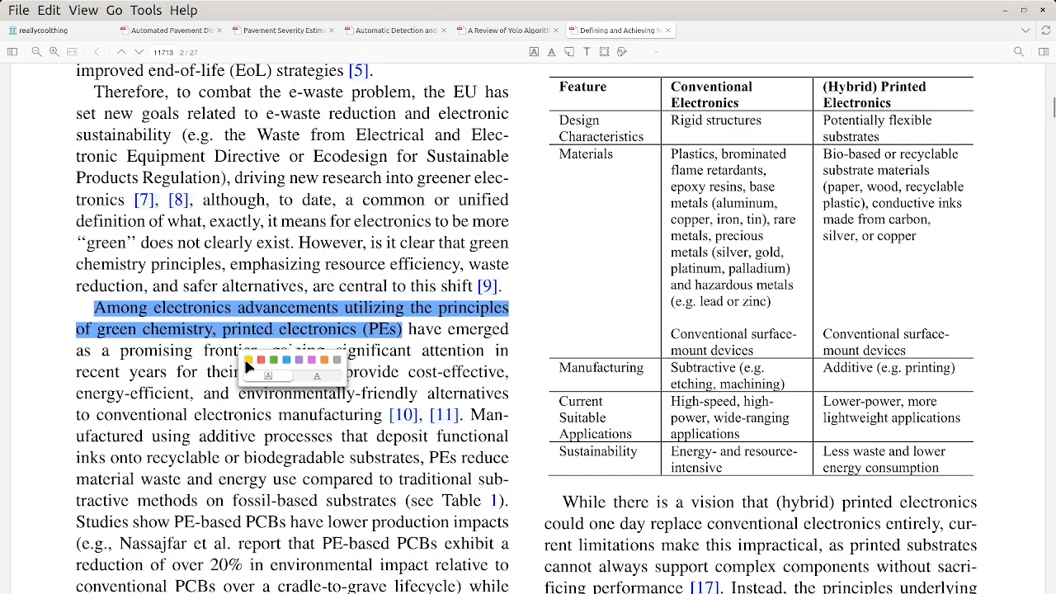
{"action": "left_click", "coordinate": [249, 359]}
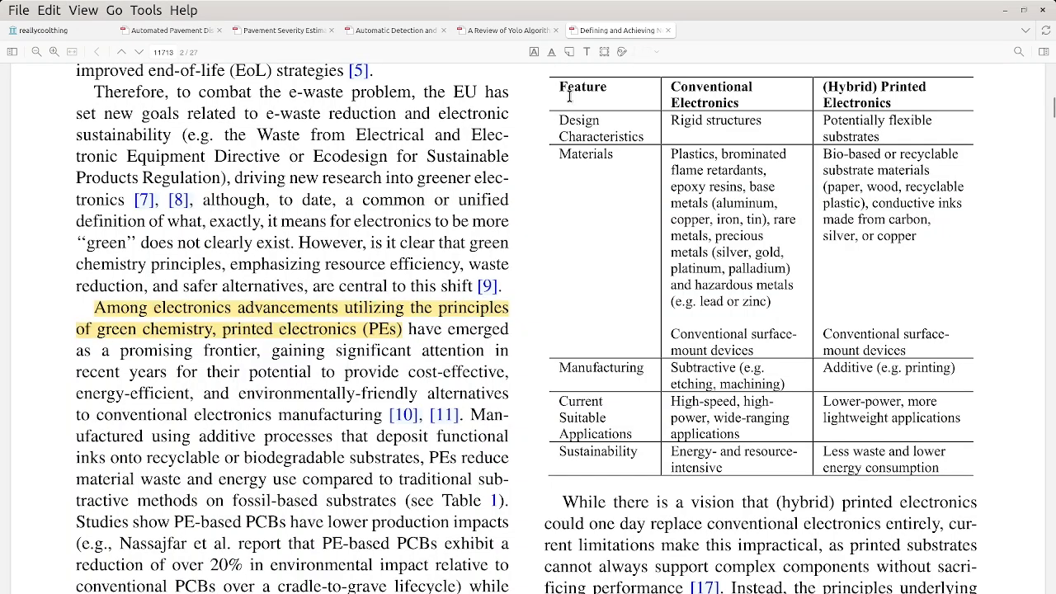
Add a text annotation reading "test" in the empty space under Materials in Table 1.
{"action": "left_click", "coordinate": [587, 51]}
{"action": "left_click", "coordinate": [562, 310]}
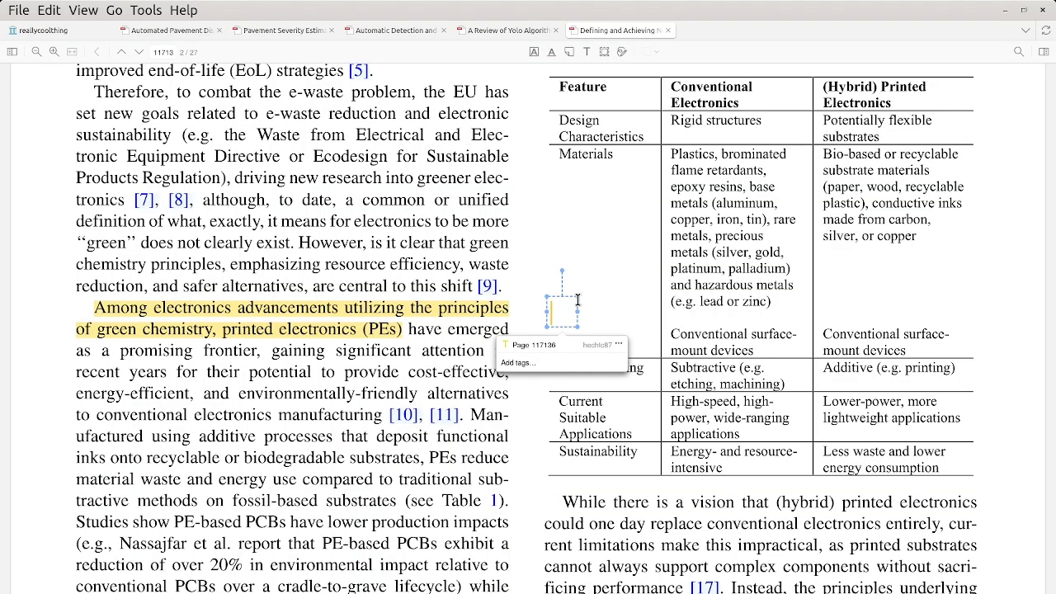
{"action": "type", "text": "test"}
{"action": "left_click", "coordinate": [545, 280]}
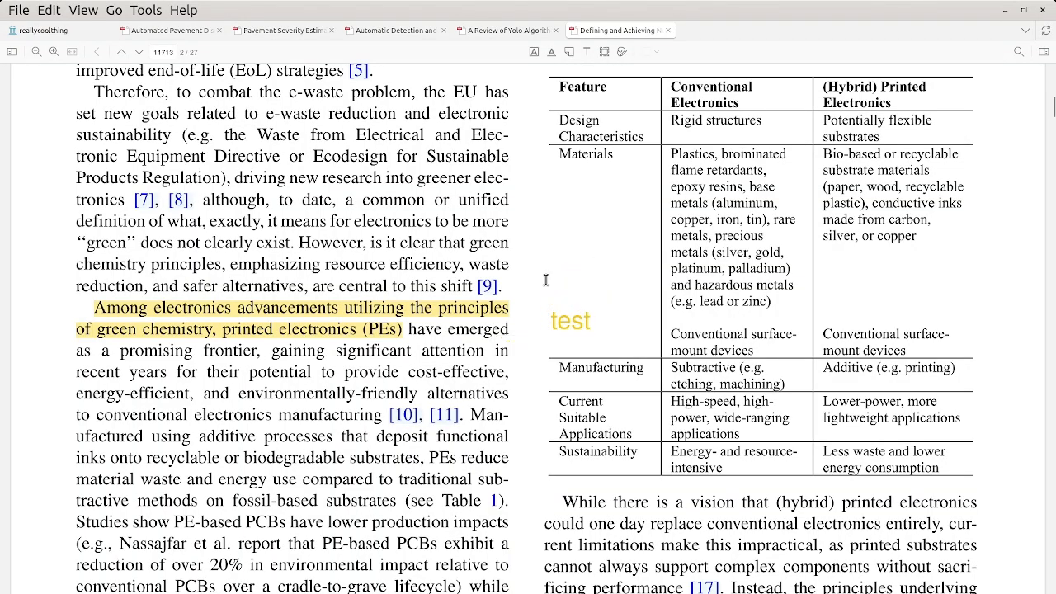
Draw a blue freehand stroke under Materials in Table 1, above the "test" text, and leave the drawing tool.
{"action": "left_click", "coordinate": [621, 51]}
{"action": "left_click_drag", "start_coordinate": [557, 183], "coordinate": [616, 240]}
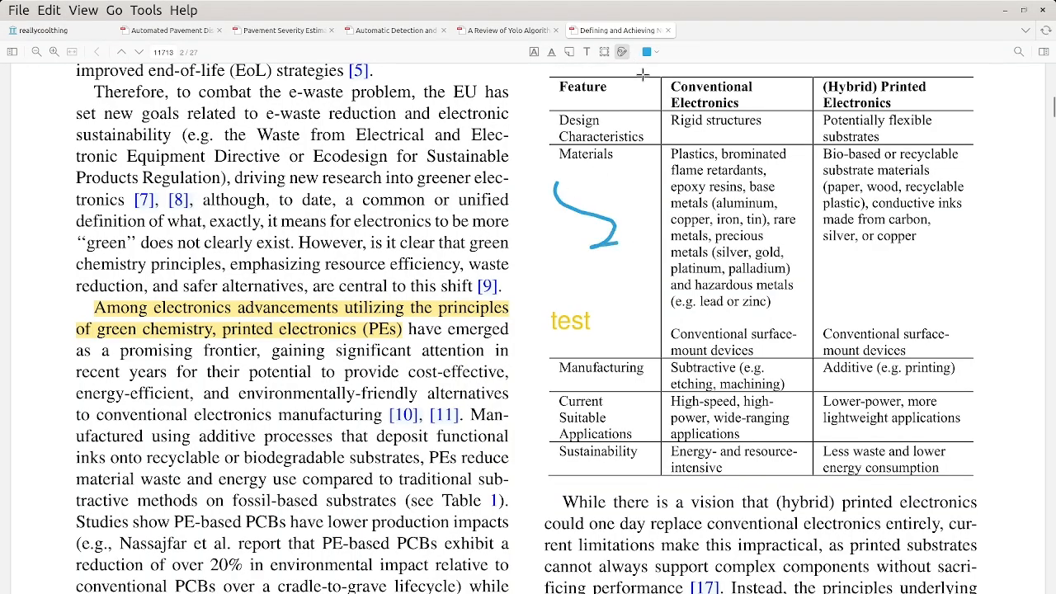
{"action": "left_click", "coordinate": [624, 50]}
Attach the comment "this is important" to the yellow highlighted passage.
{"action": "left_click", "coordinate": [353, 313]}
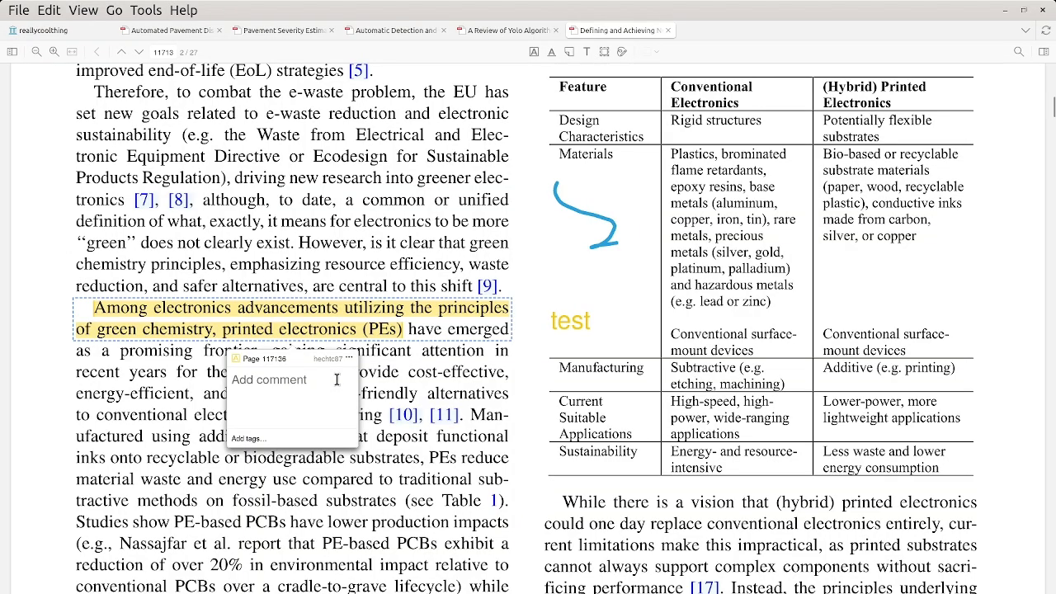
{"action": "type", "text": "this is importatn"}
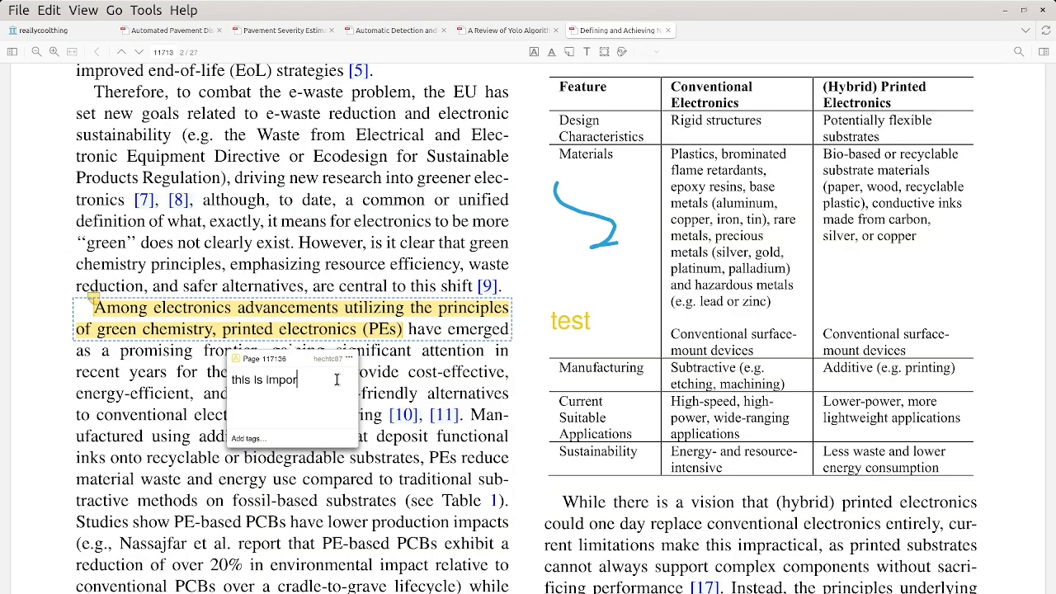
{"action": "key", "text": "BackSpace"}
{"action": "key", "text": "BackSpace"}
{"action": "type", "text": "nt"}
{"action": "left_click", "coordinate": [379, 363]}
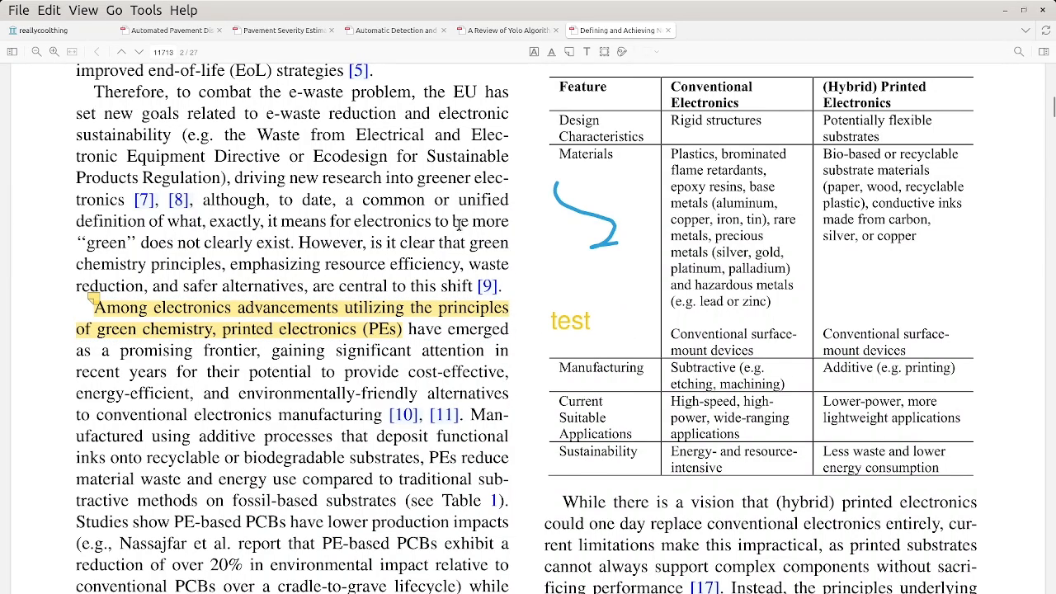
Place a sticky note on the (Hybrid) Printed Electronics column of Table 1 with the comment "this table is important".
{"action": "left_click", "coordinate": [557, 52]}
{"action": "left_click", "coordinate": [913, 285]}
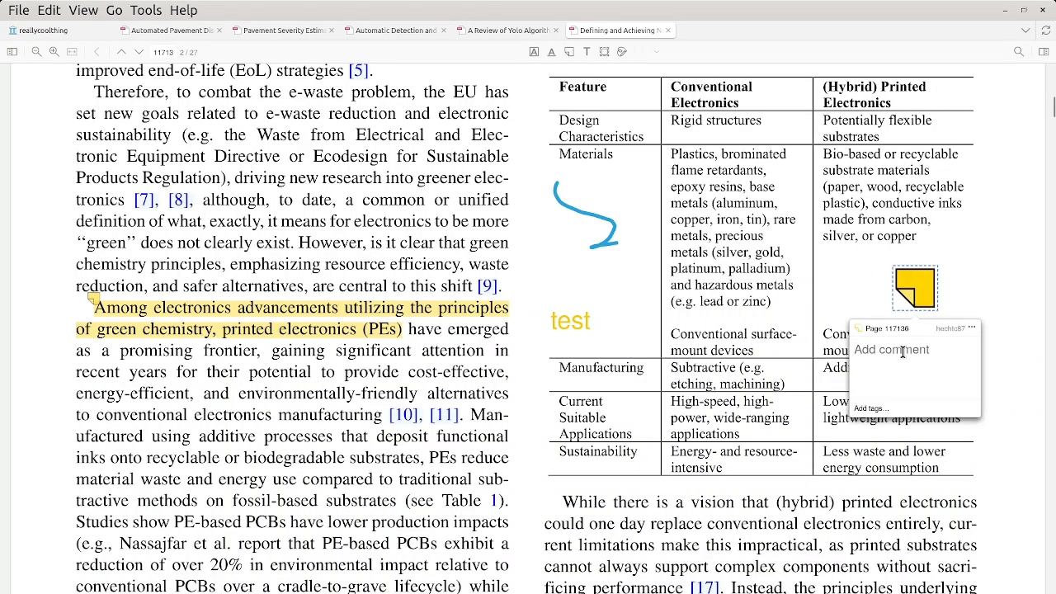
{"action": "type", "text": "this table"}
{"action": "type", "text": " is importa"}
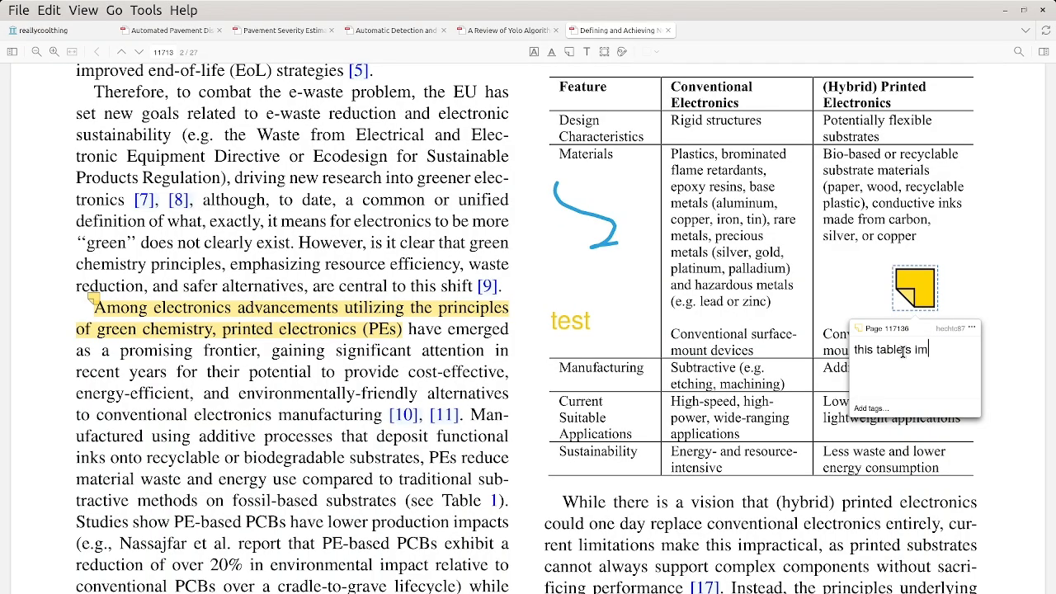
{"action": "type", "text": "nt"}
{"action": "left_click", "coordinate": [761, 218]}
Return to the reallycoolthing library and add a note from the green electronics paper's annotations.
{"action": "left_click", "coordinate": [37, 30]}
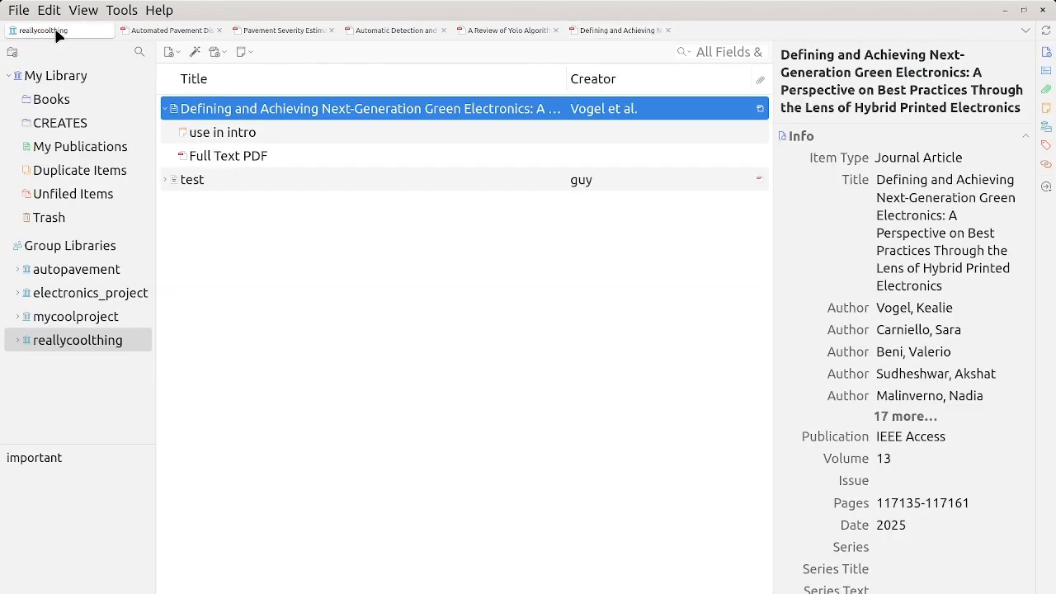
{"action": "right_click", "coordinate": [330, 120]}
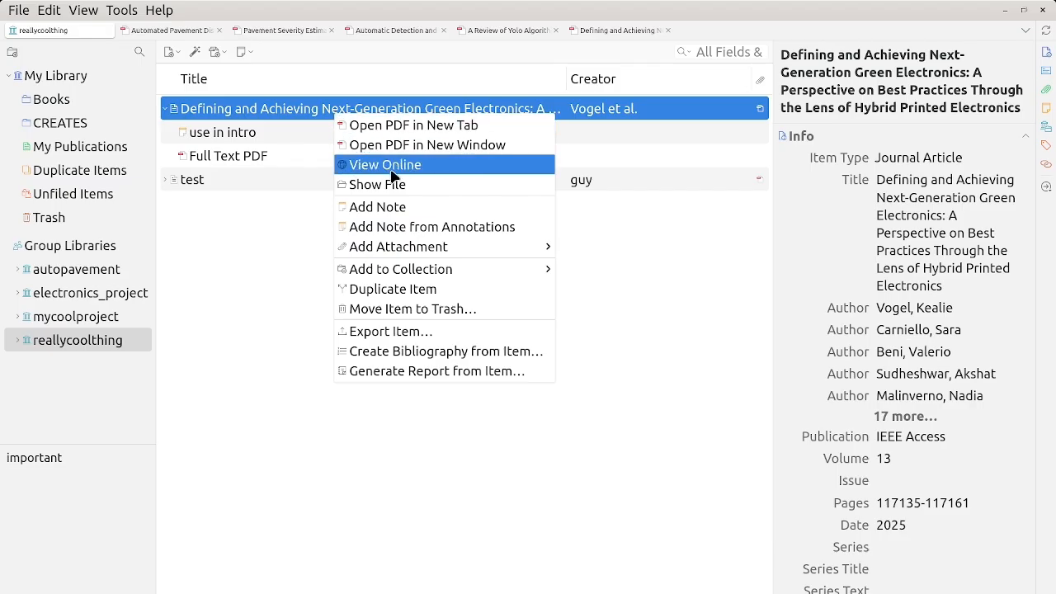
{"action": "left_click", "coordinate": [414, 228]}
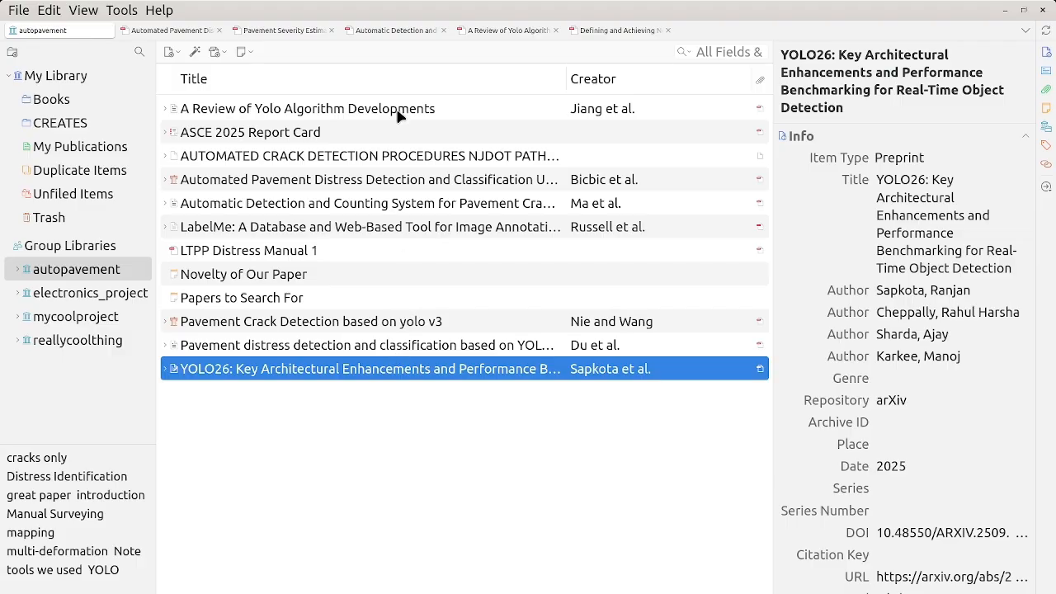
Create a bibliography entry for the YOLO26 preprint in the autopavement library, in APA Style 7th edition, and copy it to the clipboard.
{"action": "right_click", "coordinate": [377, 373]}
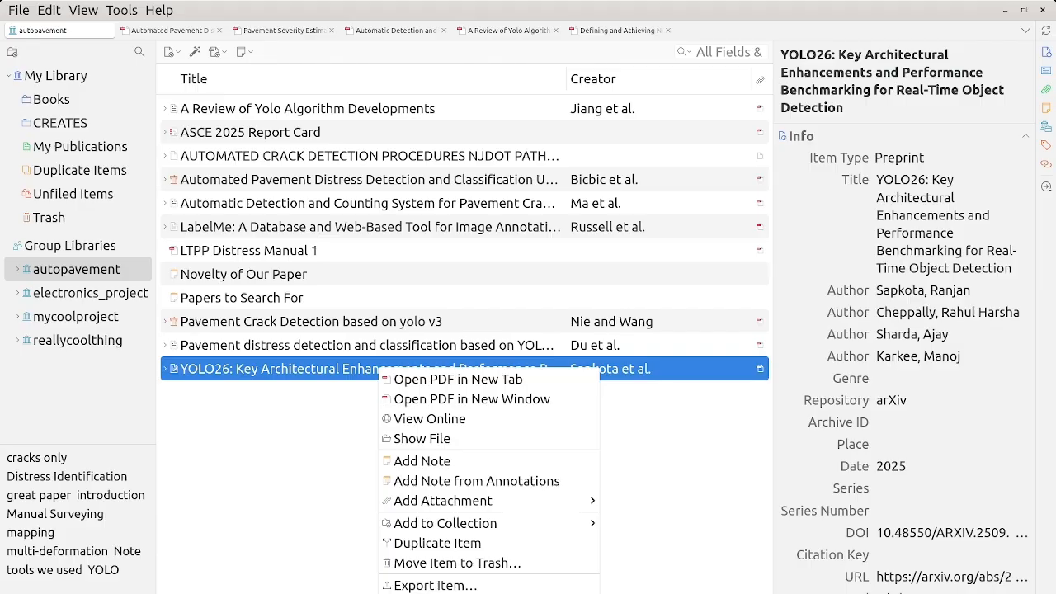
{"action": "left_click", "coordinate": [495, 593]}
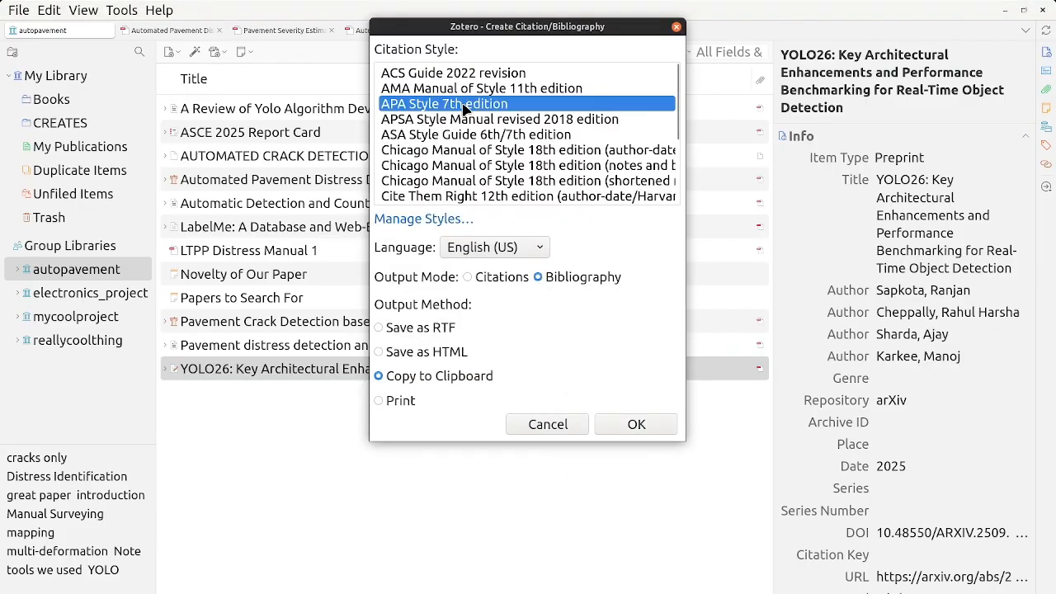
{"action": "scroll", "coordinate": [465, 104], "scroll_direction": "down", "scroll_amount": 3}
{"action": "scroll", "coordinate": [477, 160], "scroll_direction": "up", "scroll_amount": 3}
{"action": "left_click", "coordinate": [645, 428]}
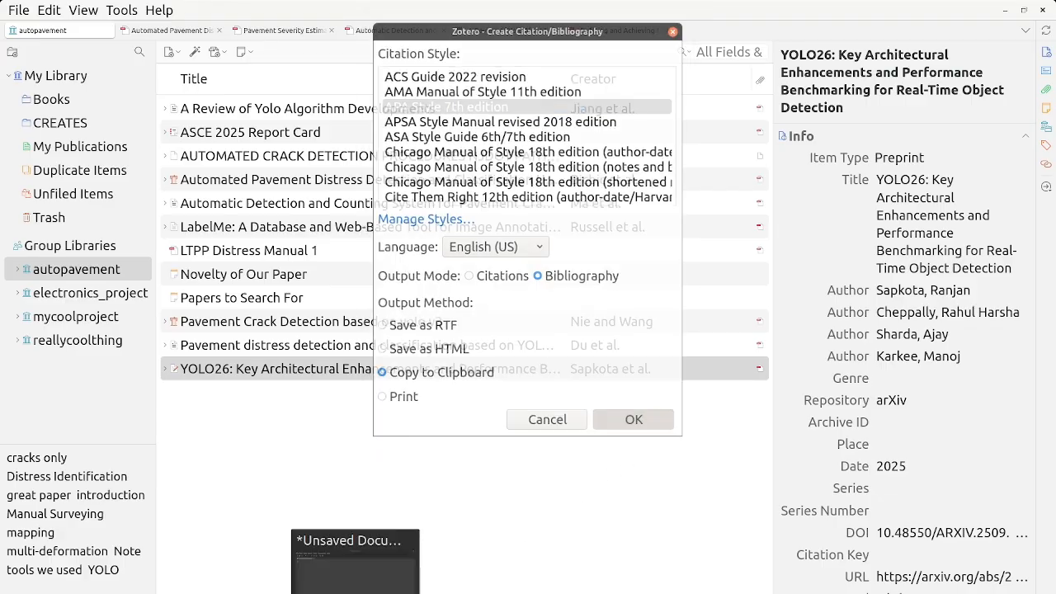
Switch to the unsaved text editor document, paste the YOLO26 bibliography entry and delete it again.
{"action": "left_click", "coordinate": [384, 577]}
{"action": "type", "text": "Sapkota, R., Cheppally, R. H., Sharda, A., & Karkee, M. (2025). YOLO26: Key Architectural Enhancements and Performance Benchmarking for Real-Time Object Detection (Version 5). arXiv. https://doi.org/10.48550/ARXIV.2509.25164"}
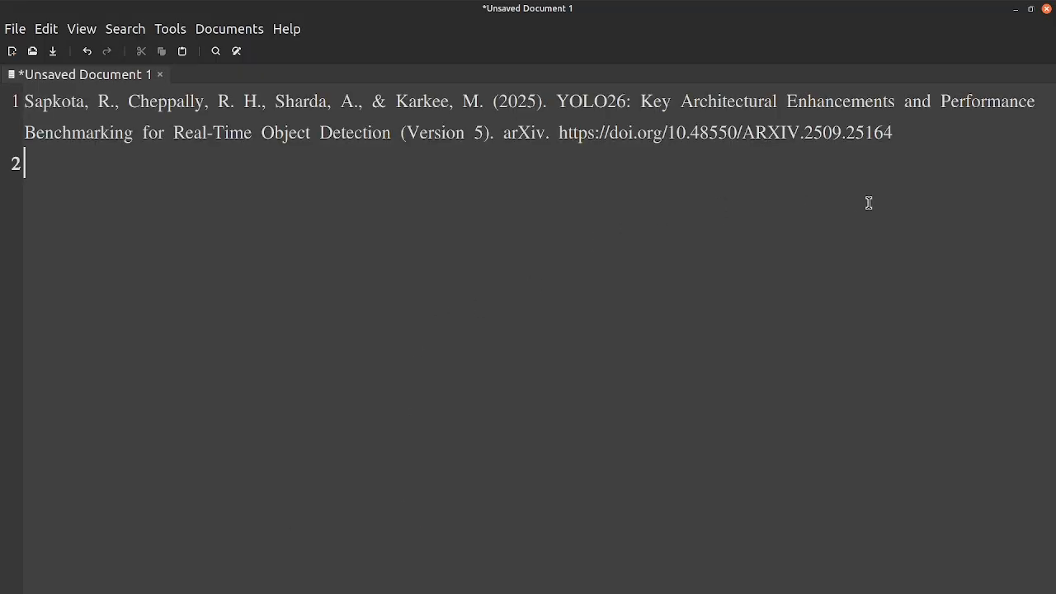
{"action": "left_click_drag", "start_coordinate": [460, 193], "coordinate": [15, 99]}
{"action": "key", "text": "BackSpace"}
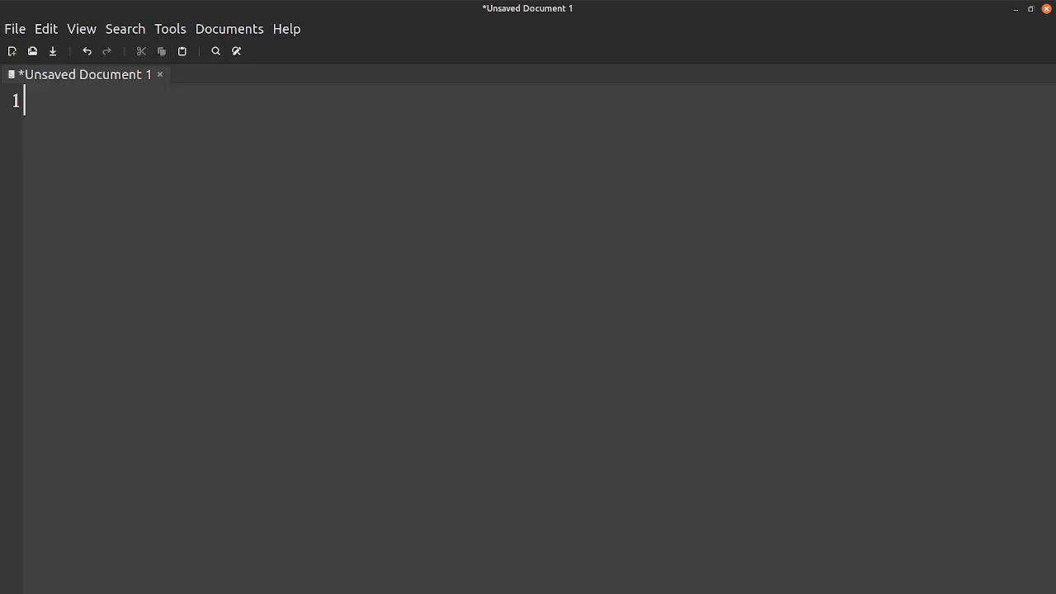
Switch back to Zotero, select every item in the autopavement library and copy a bibliography of them to the clipboard.
{"action": "left_click", "coordinate": [355, 592]}
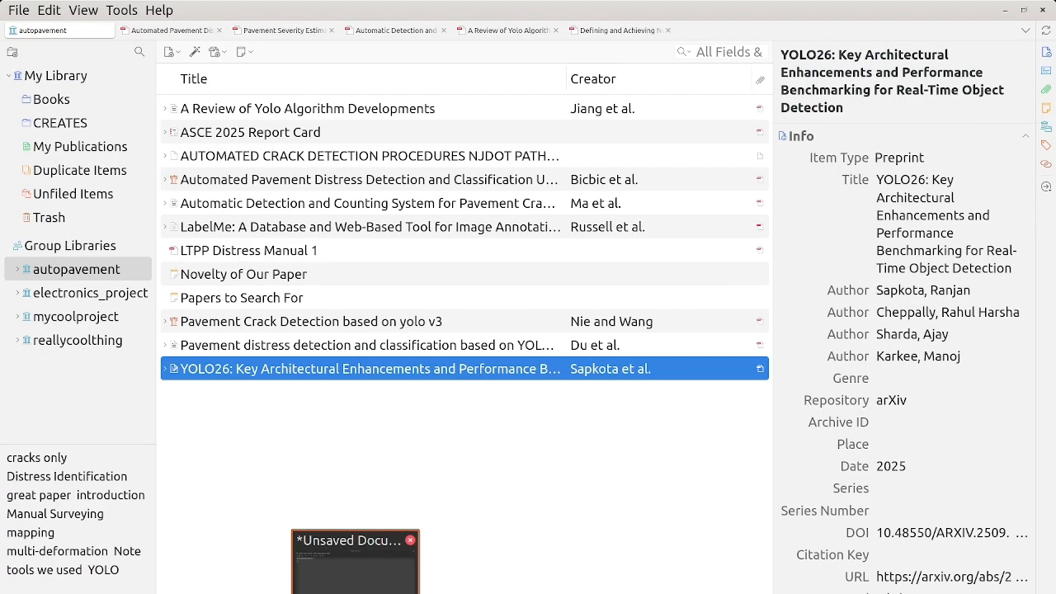
{"action": "left_click", "coordinate": [337, 112], "text": "shift"}
{"action": "right_click", "coordinate": [368, 218]}
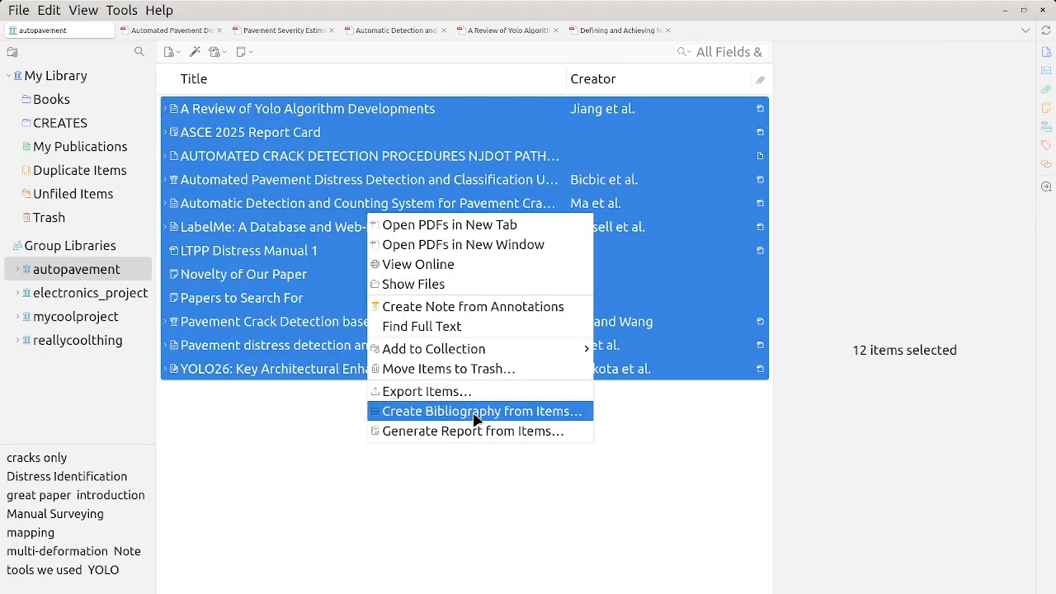
{"action": "left_click", "coordinate": [420, 411]}
{"action": "left_click", "coordinate": [647, 424]}
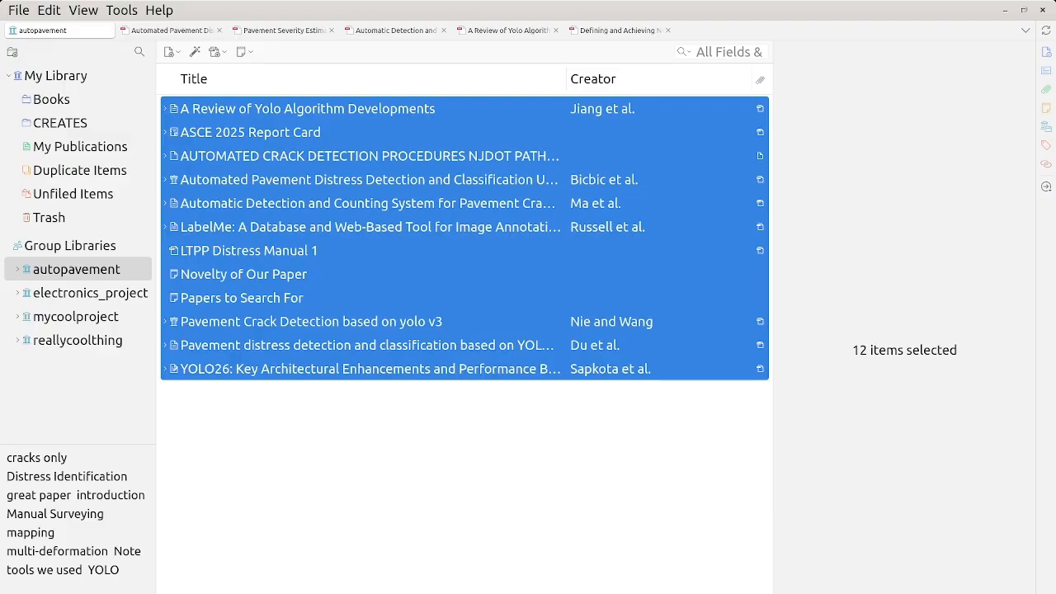
Switch to the text editor and paste the full autopavement bibliography into the empty document.
{"action": "left_click", "coordinate": [365, 570]}
{"action": "key", "text": "ctrl+v"}
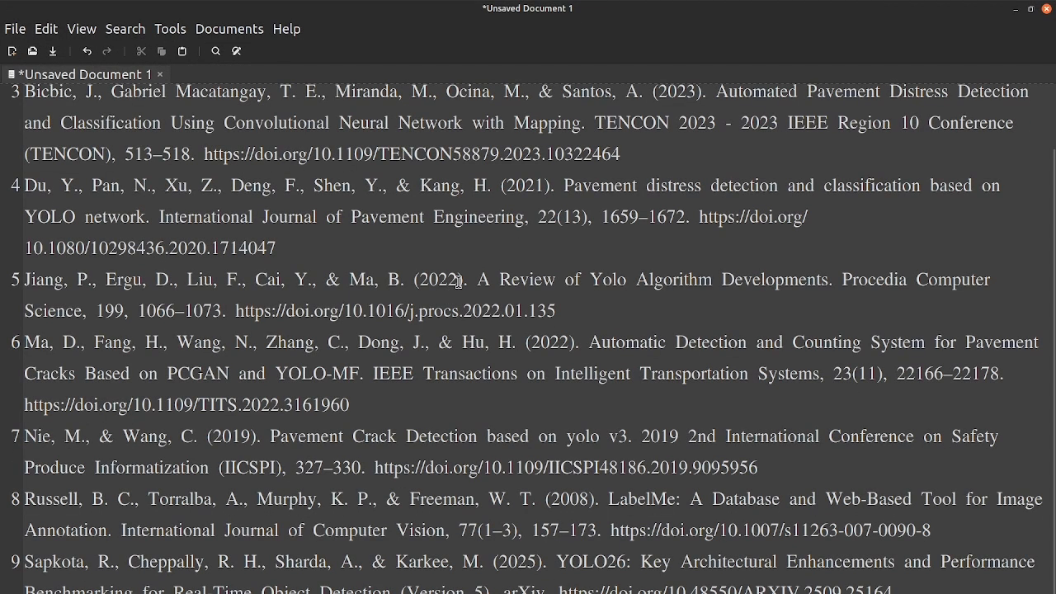
{"action": "scroll", "coordinate": [459, 282], "scroll_direction": "up", "scroll_amount": 2}
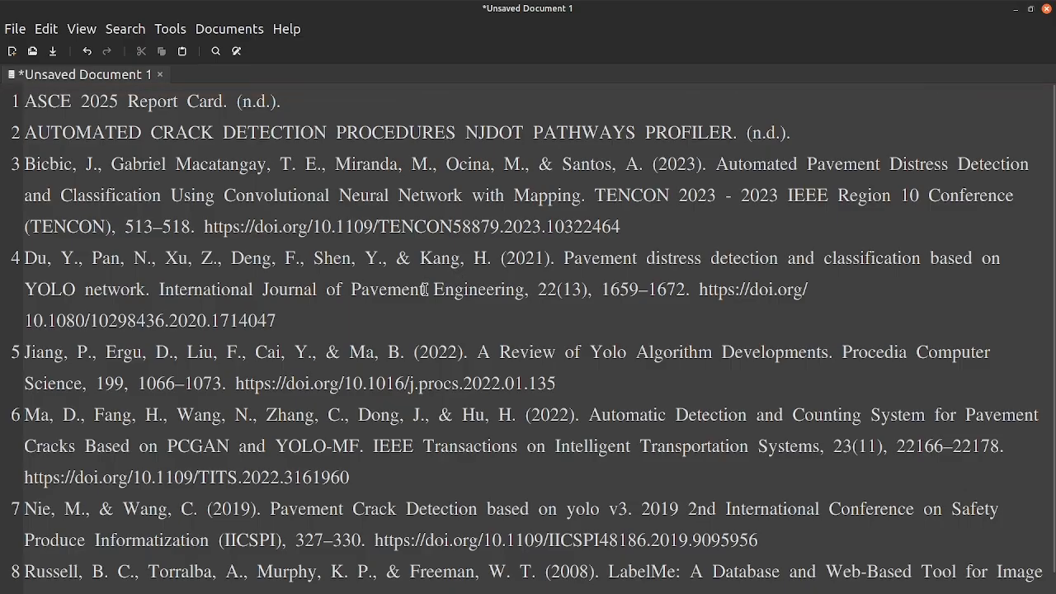